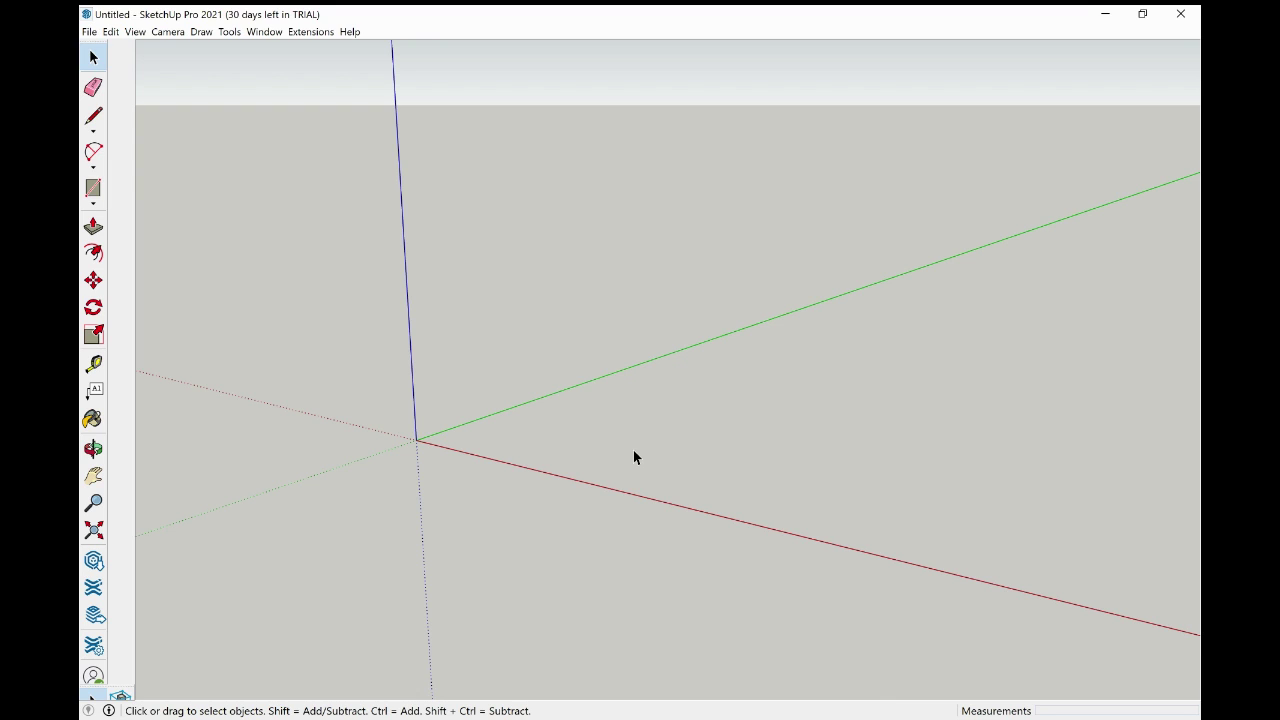
# Switch the empty model to the Camera Top standard view, looking straight down
pyautogui.click(166, 36)
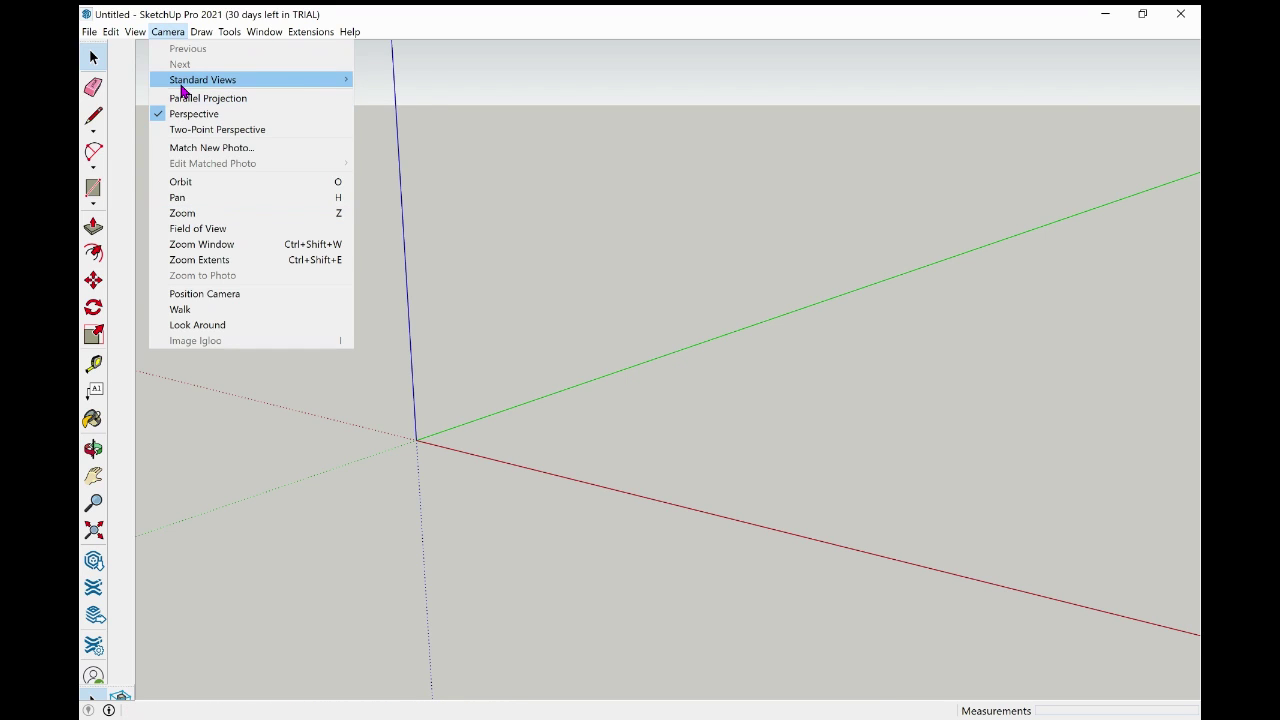
pyautogui.moveTo(340, 79)
pyautogui.click(388, 79)
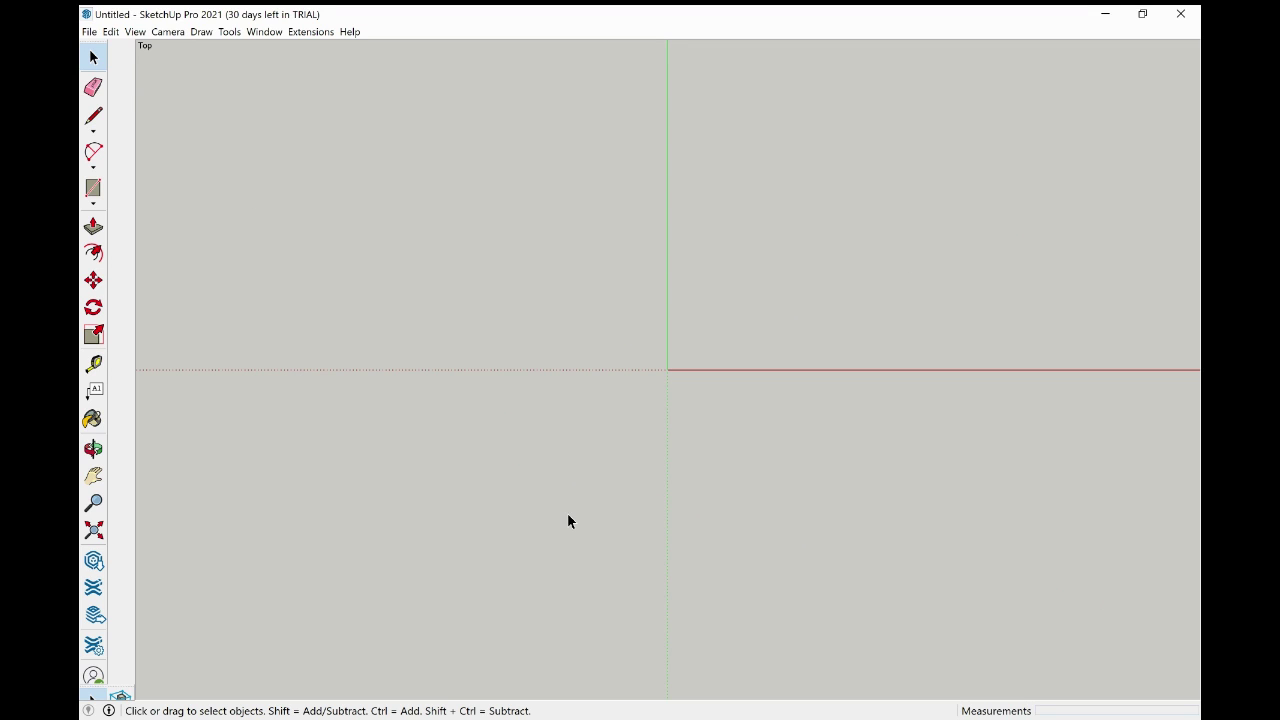
# Import the 'Chapter 4- Bonus Exercise #9' DWG floor plan into the model
pyautogui.click(89, 31)
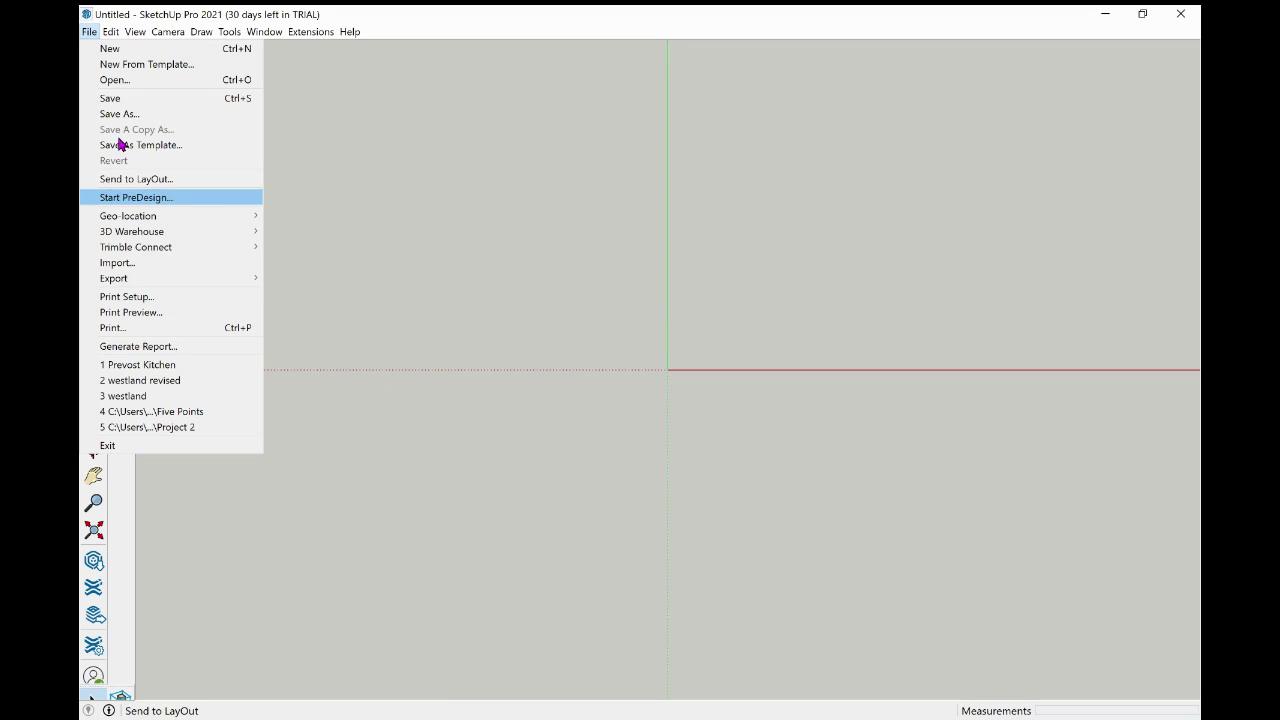
pyautogui.click(142, 263)
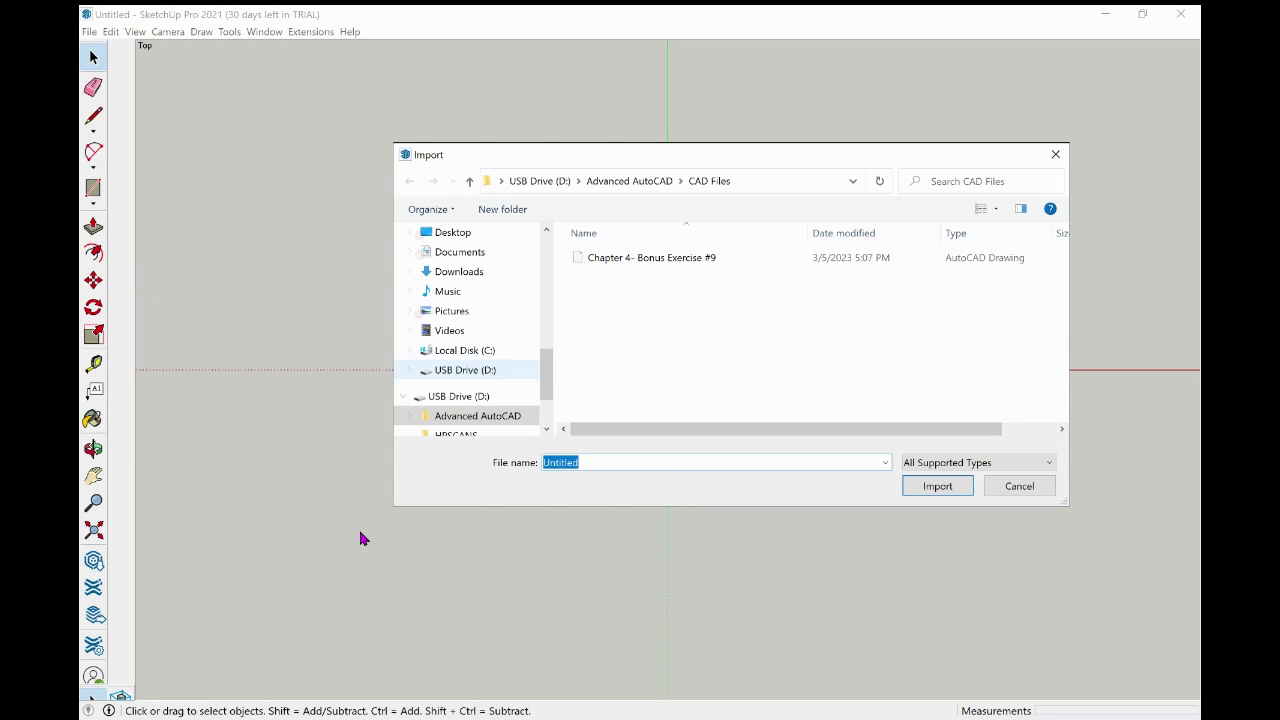
pyautogui.click(648, 262)
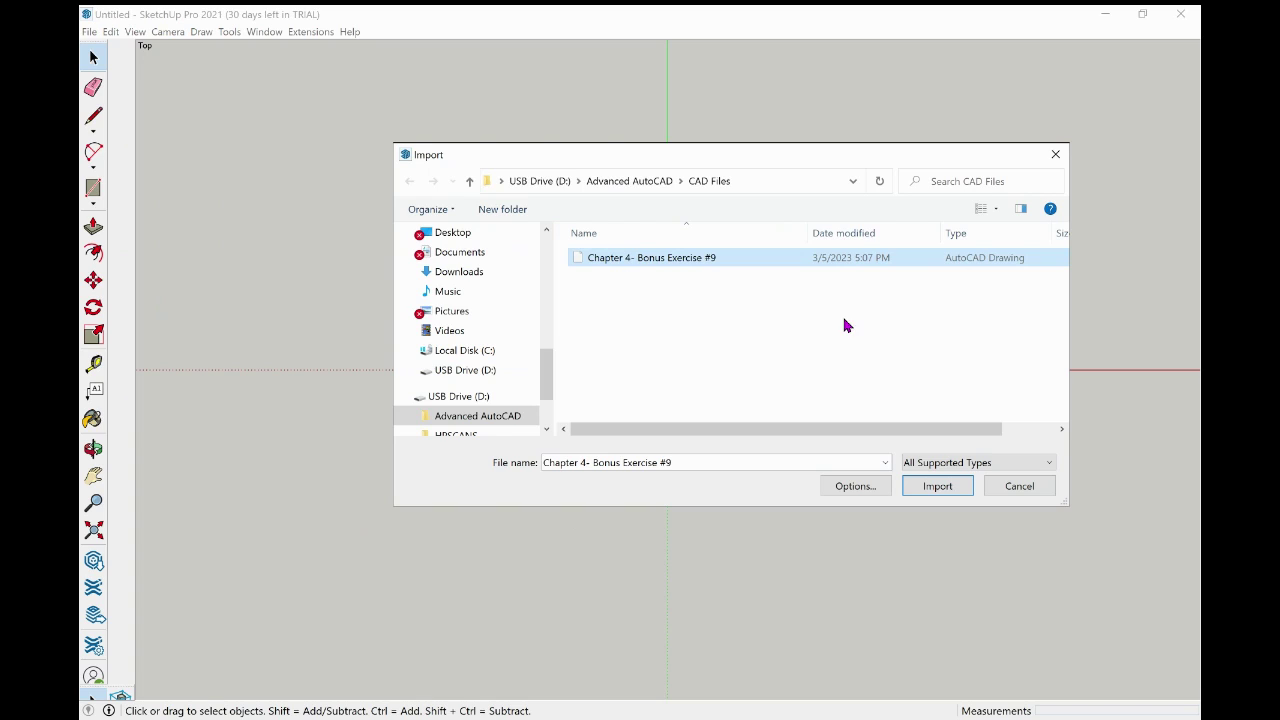
pyautogui.click(940, 493)
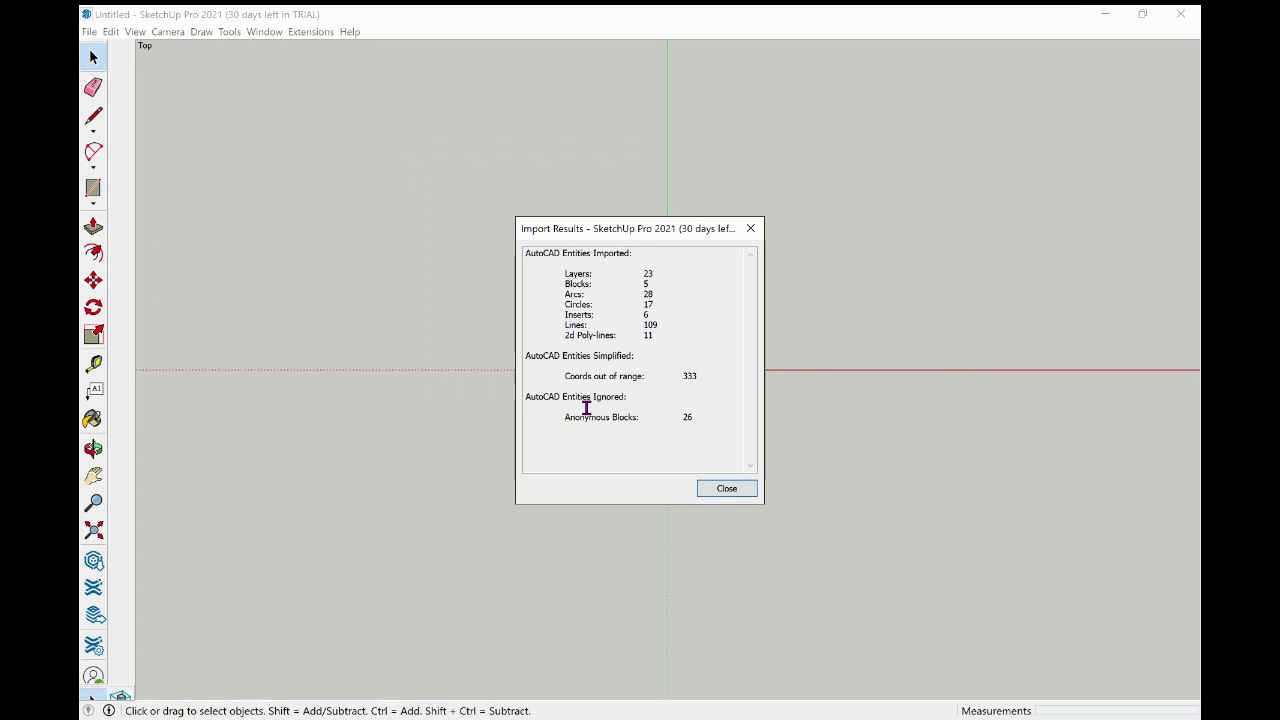
pyautogui.click(727, 489)
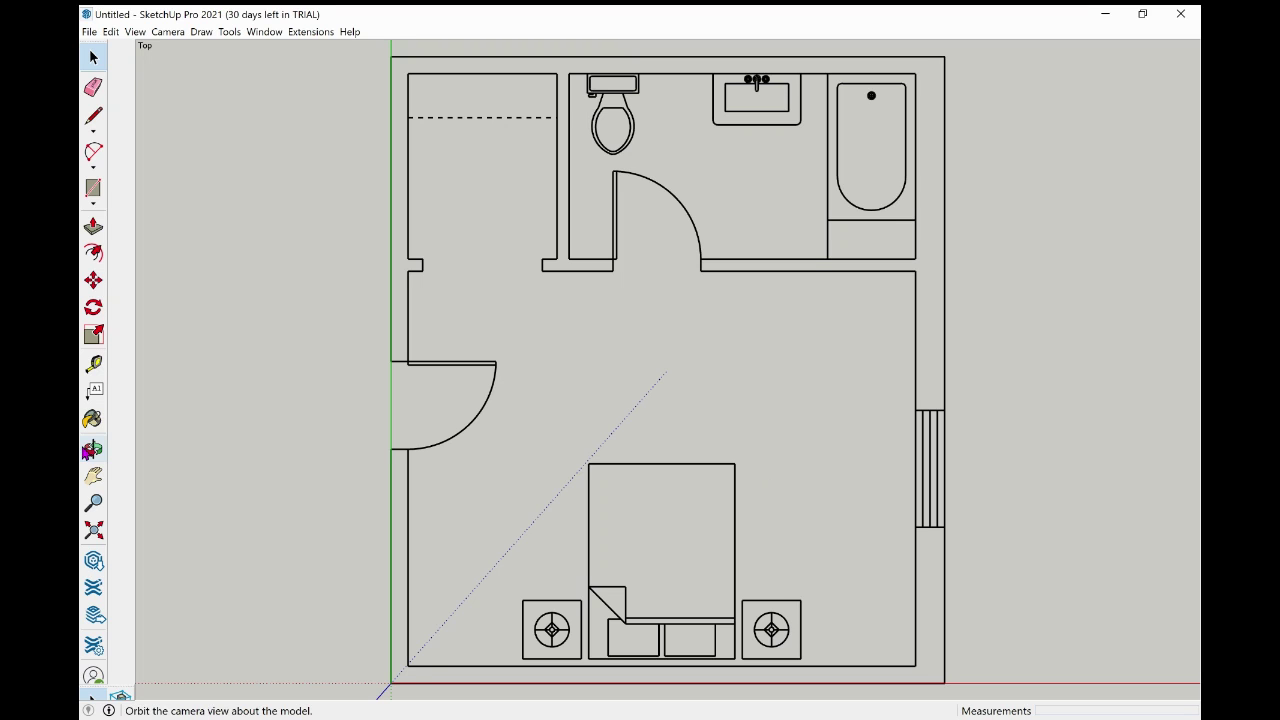
pyautogui.click(92, 449)
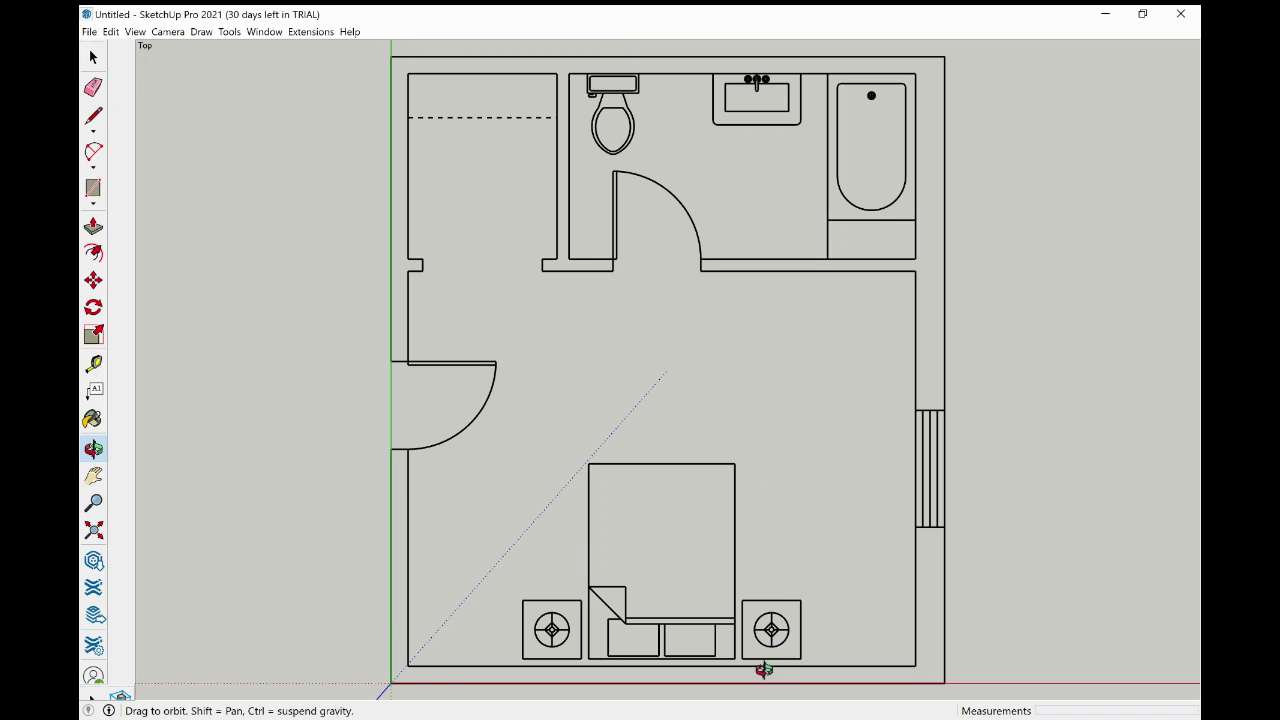
pyautogui.moveTo(777, 674); pyautogui.dragTo(505, 510)
pyautogui.click(167, 31)
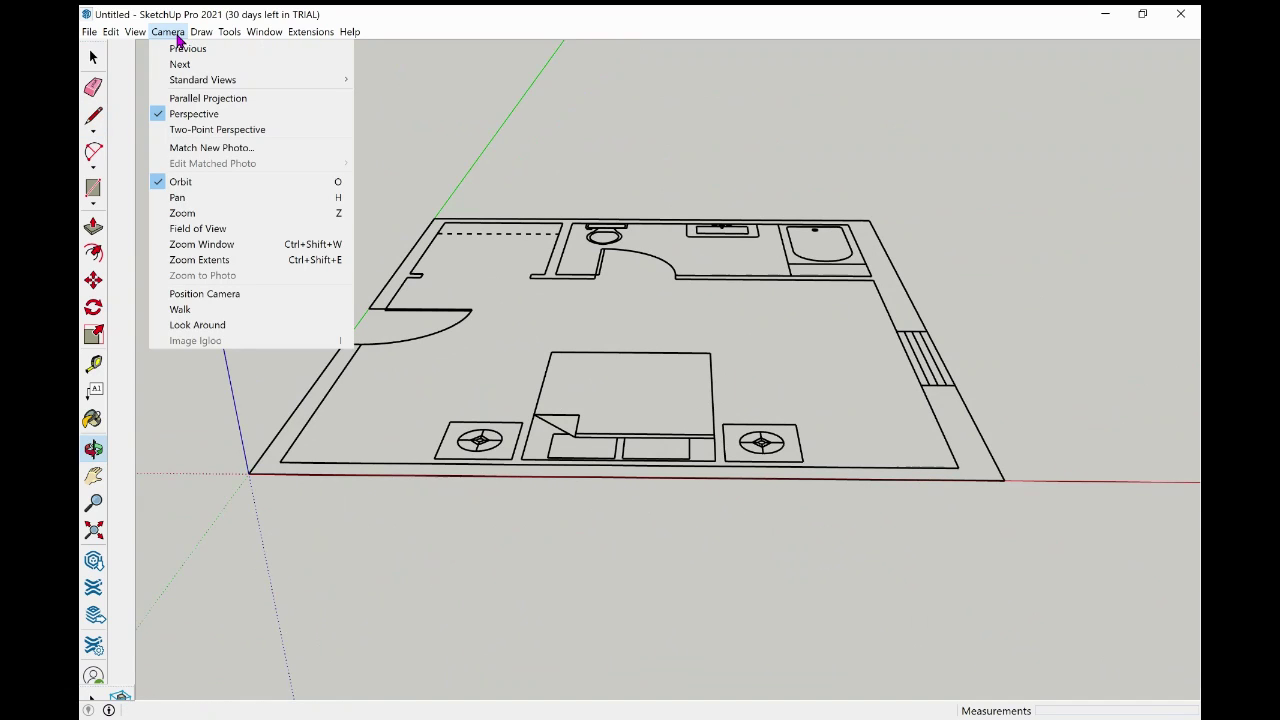
pyautogui.moveTo(190, 80)
pyautogui.click(378, 80)
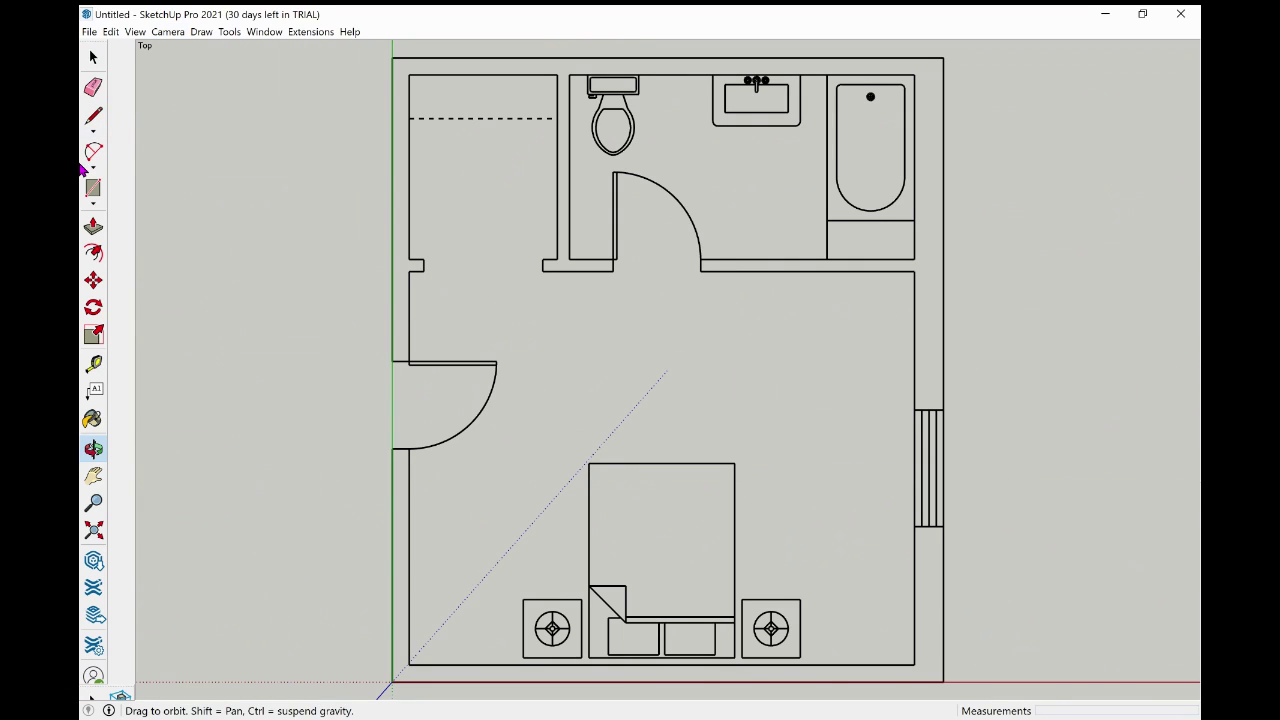
pyautogui.click(95, 56)
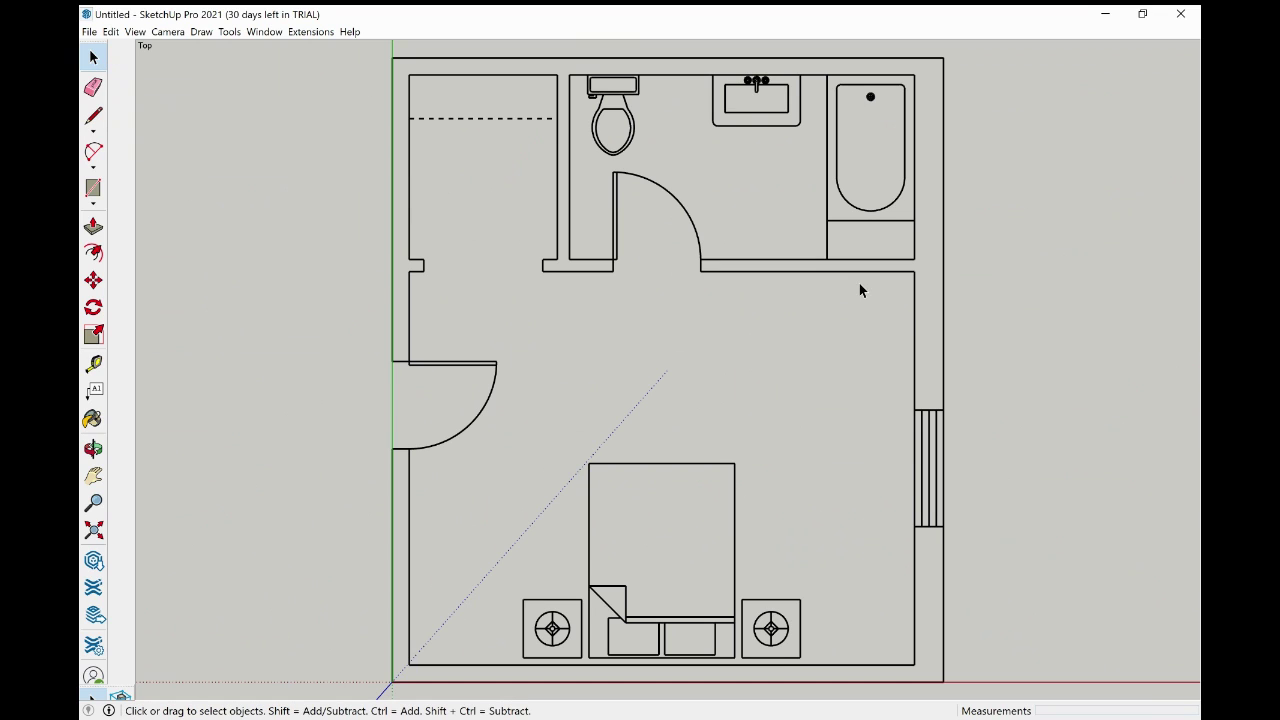
# Select the whole imported plan and explode it into its separate lines and components
pyautogui.hotkey('ctrl', 'a')
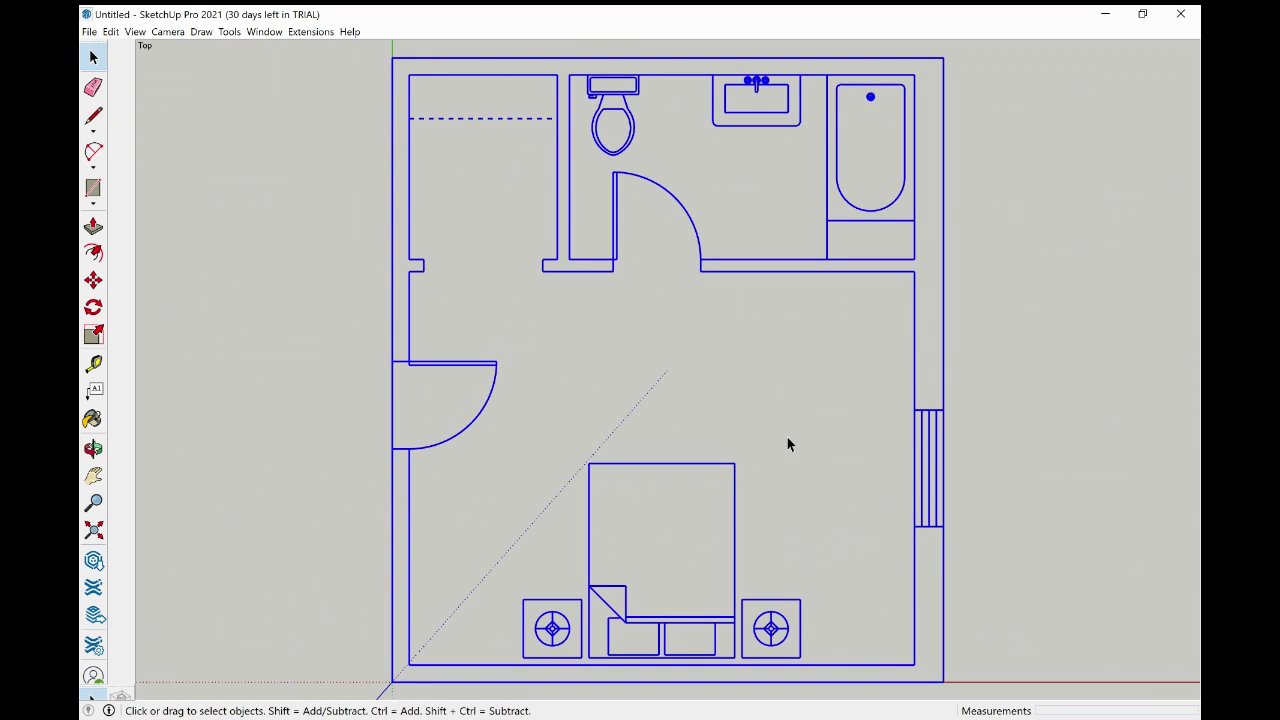
pyautogui.click(1184, 337)
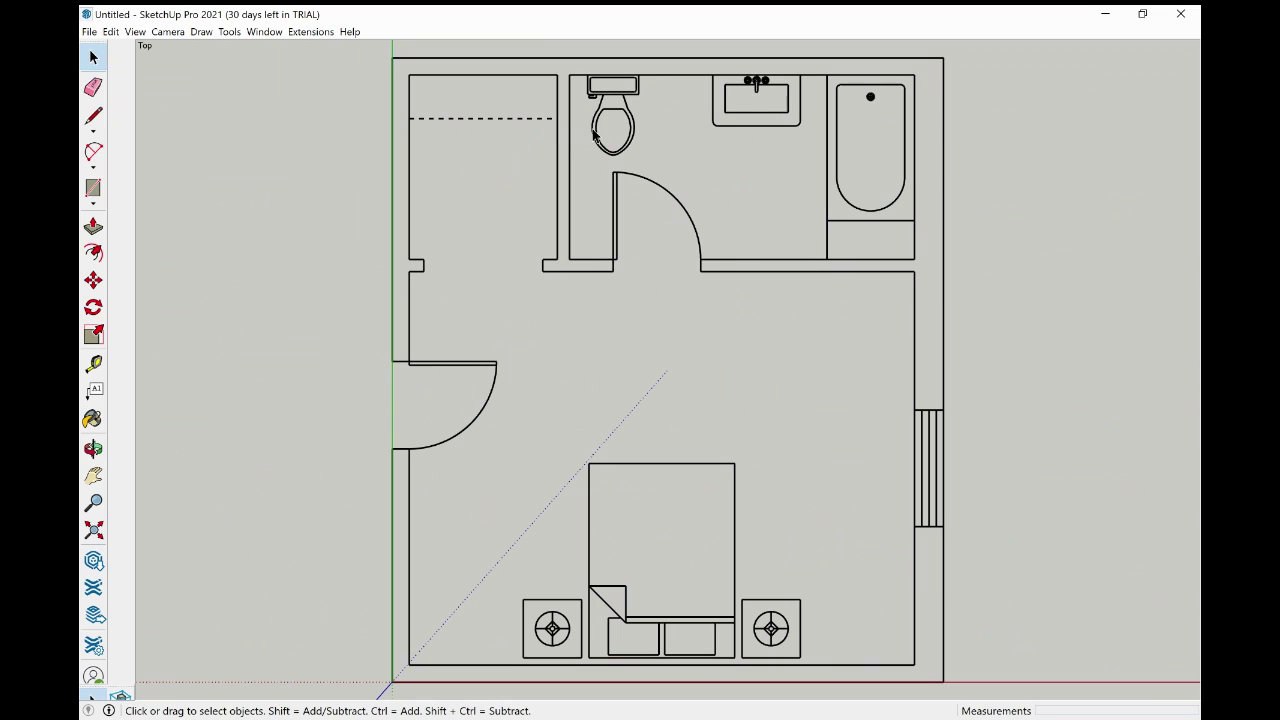
pyautogui.hotkey('ctrl', 'a')
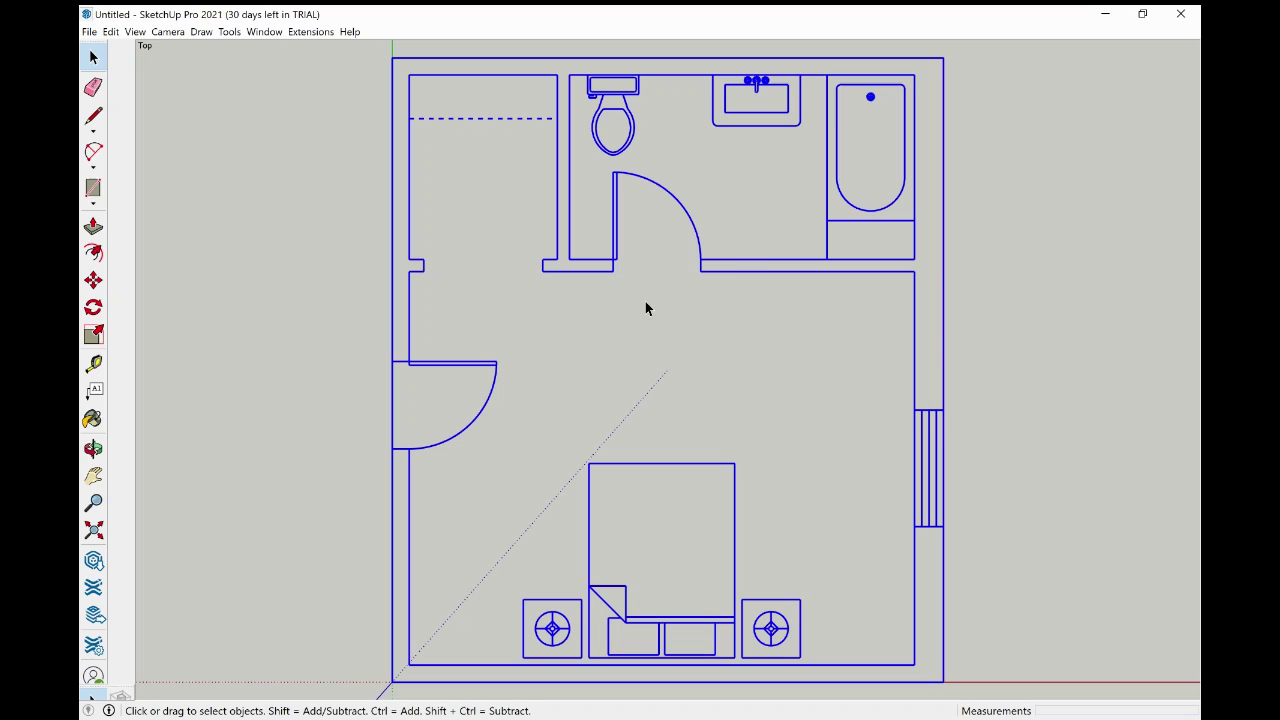
pyautogui.rightClick(735, 278)
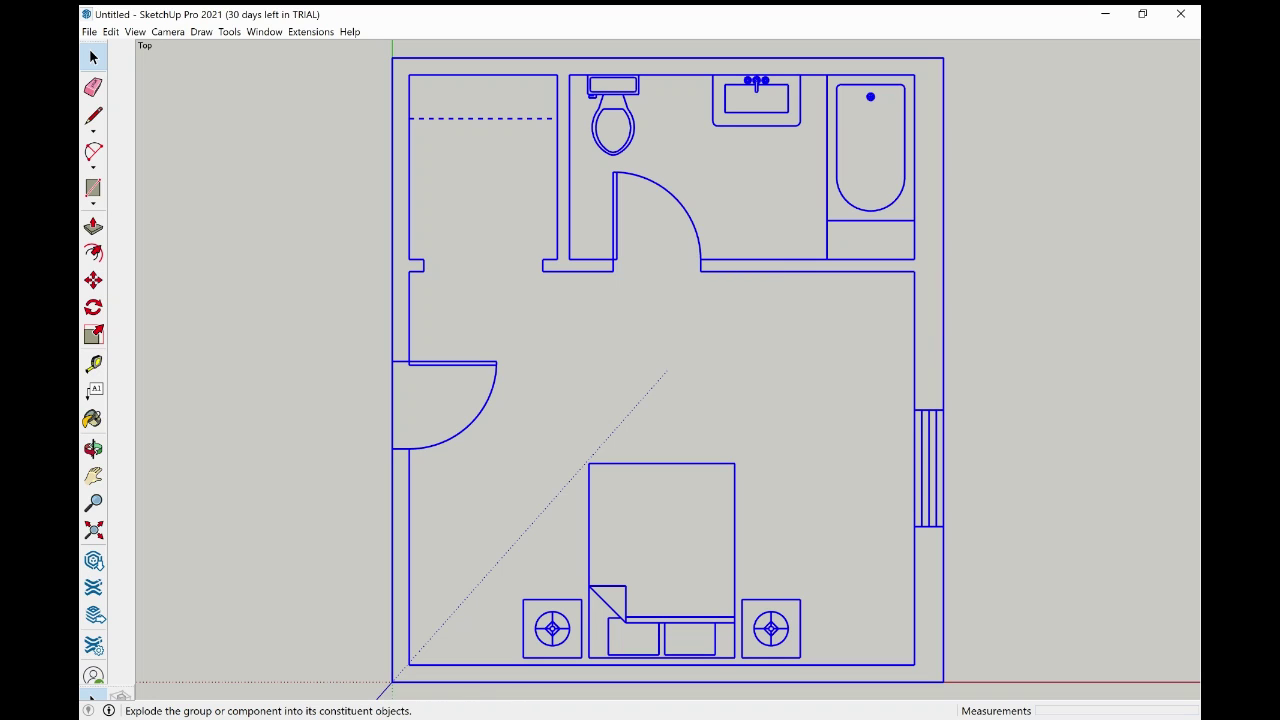
pyautogui.click(824, 403)
pyautogui.click(830, 455)
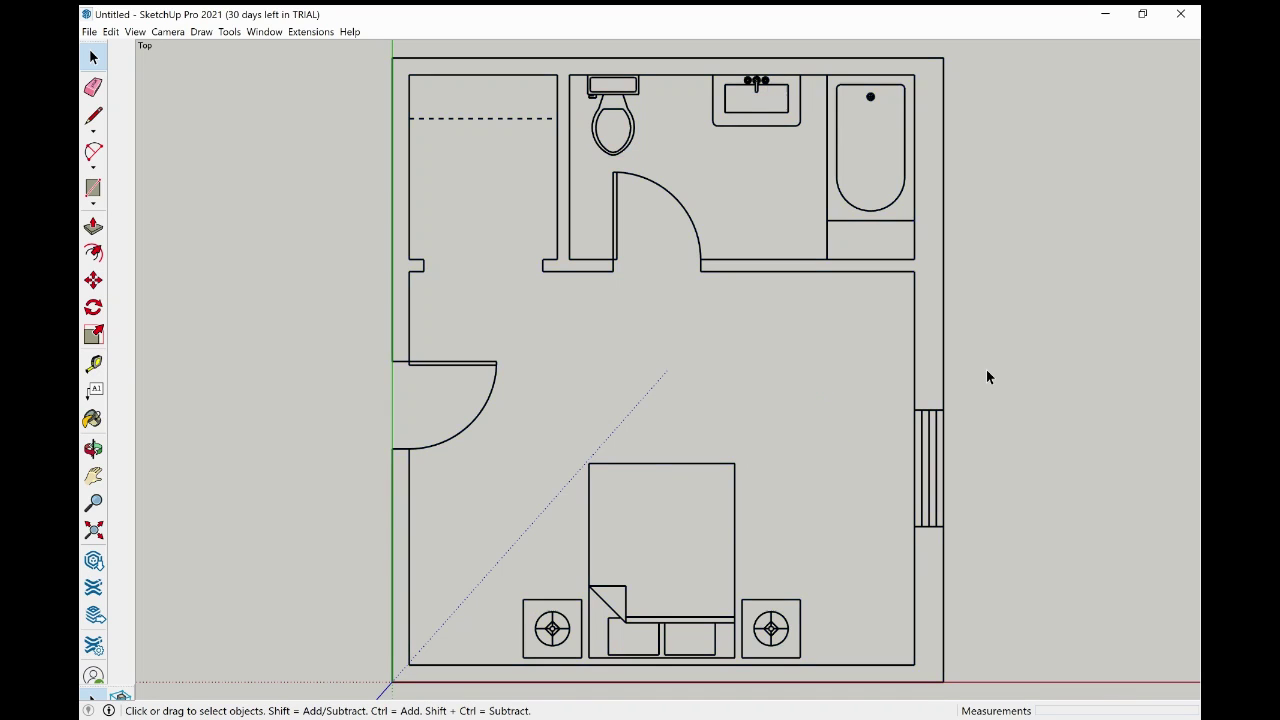
# Select the inner and outer right wall edges, check the Edit menu, and zoom out
pyautogui.click(915, 323)
pyautogui.click(945, 340)
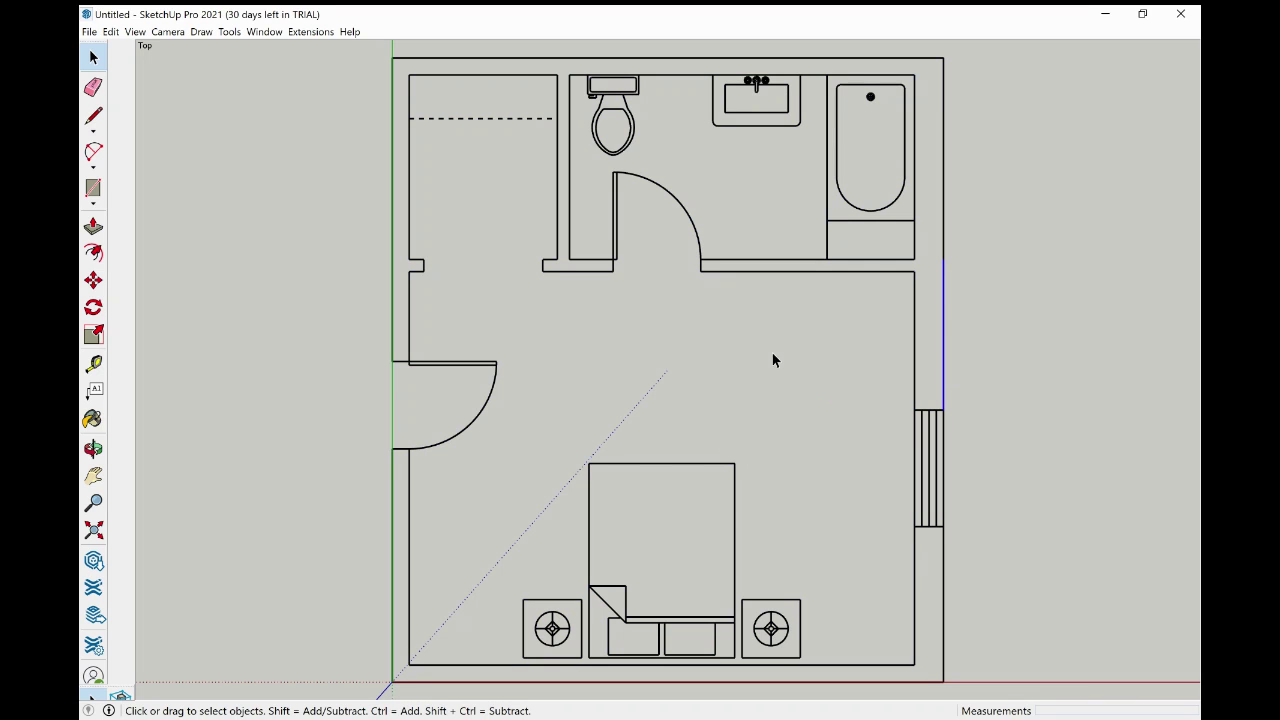
pyautogui.click(110, 31)
pyautogui.click(110, 31)
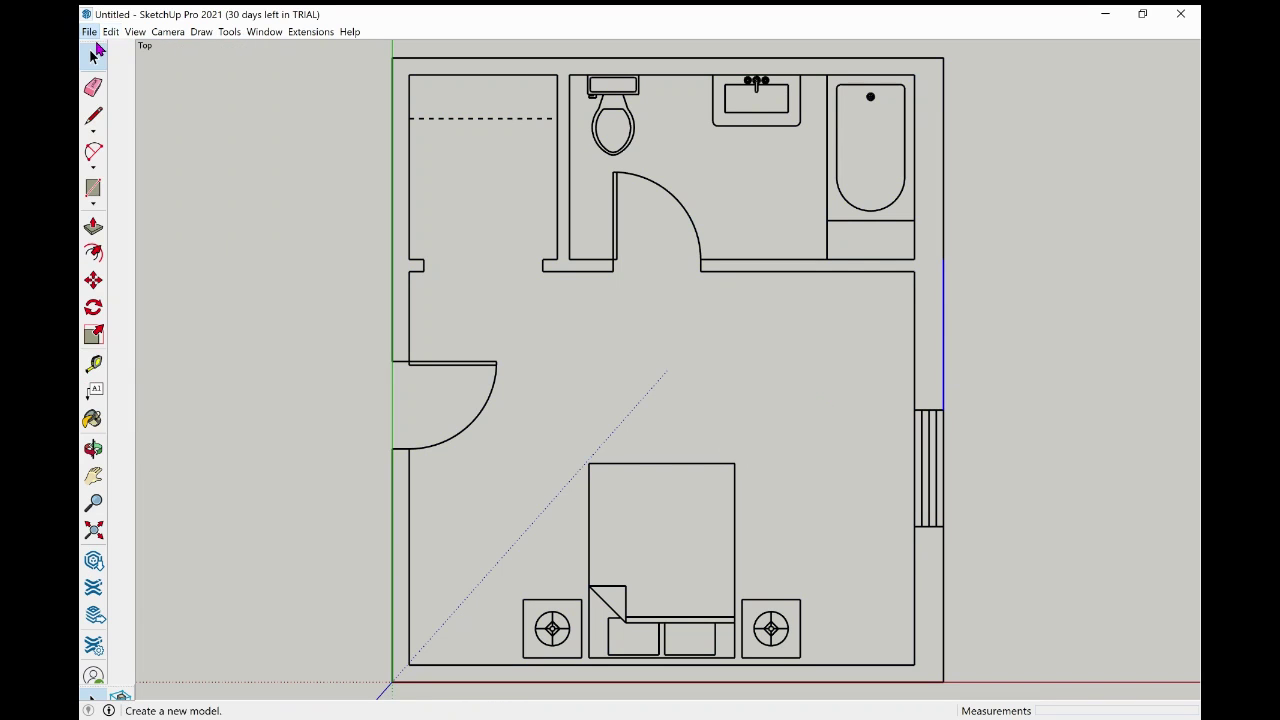
pyautogui.click(110, 31)
pyautogui.click(114, 38)
pyautogui.click(111, 32)
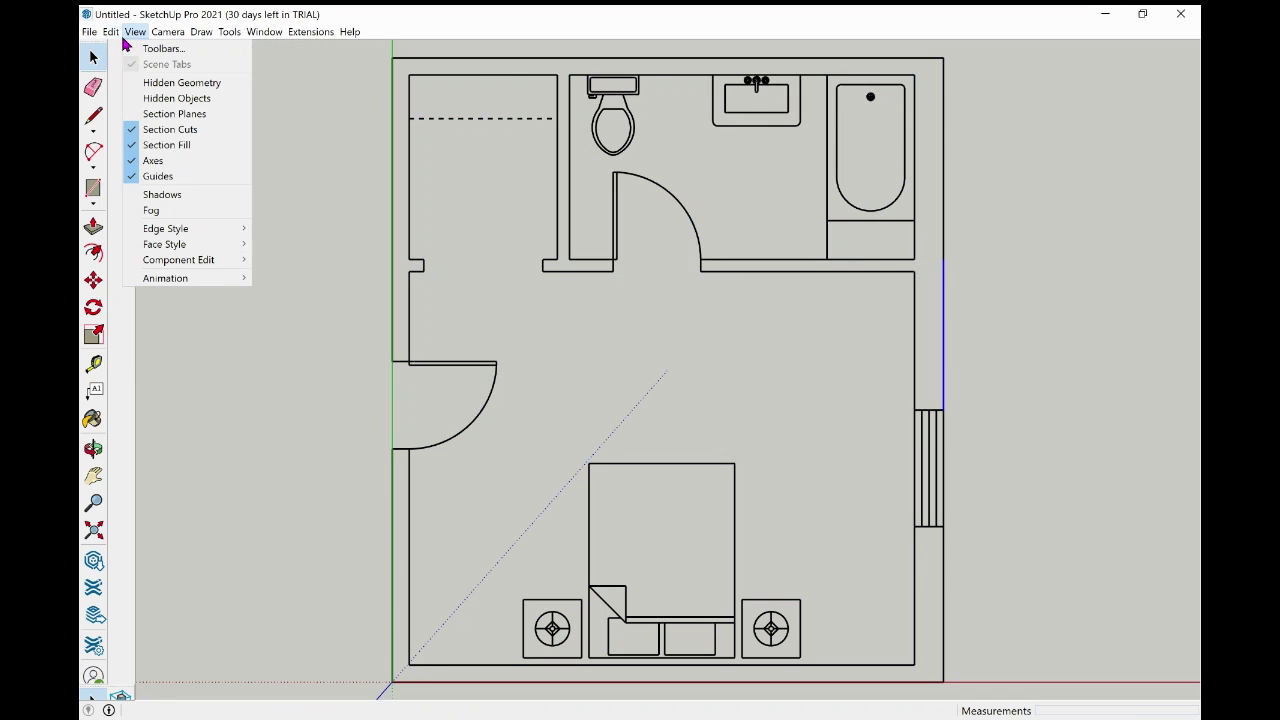
pyautogui.moveTo(89, 31)
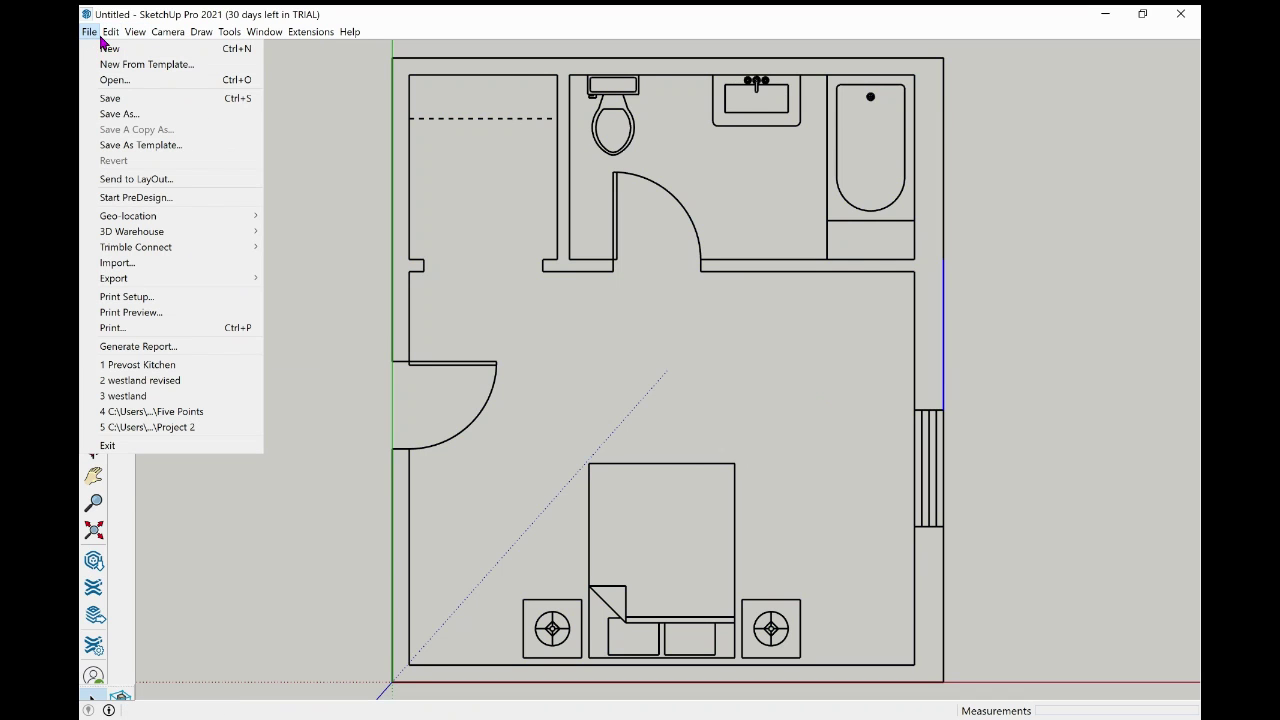
pyautogui.click(110, 31)
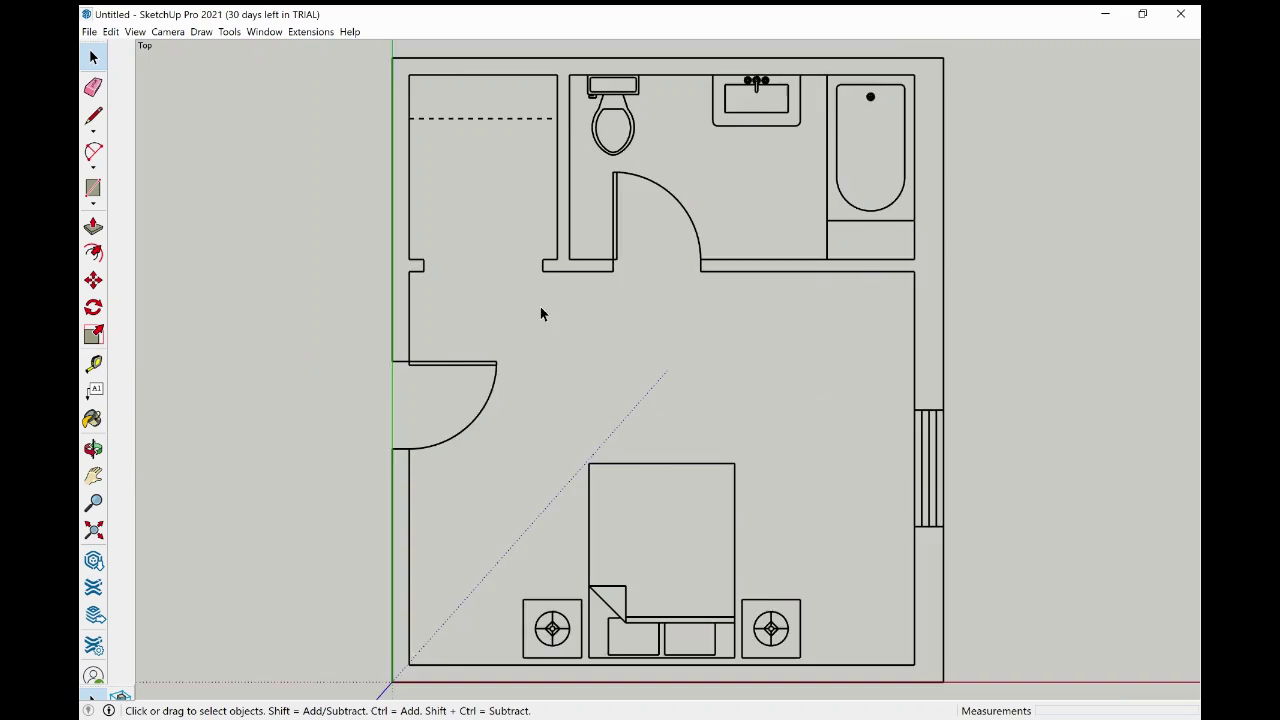
pyautogui.scroll(-2, 914, 386)
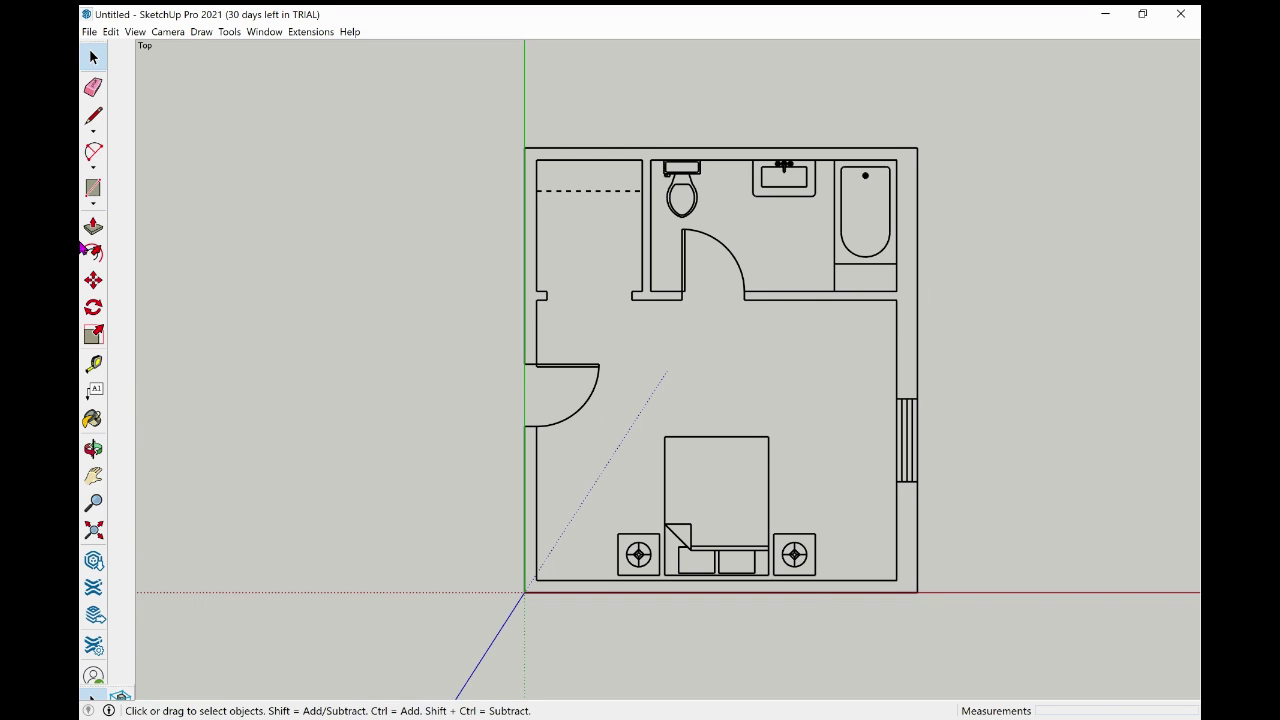
# Trace the right, top and left exterior walls as rectangle faces
pyautogui.click(96, 196)
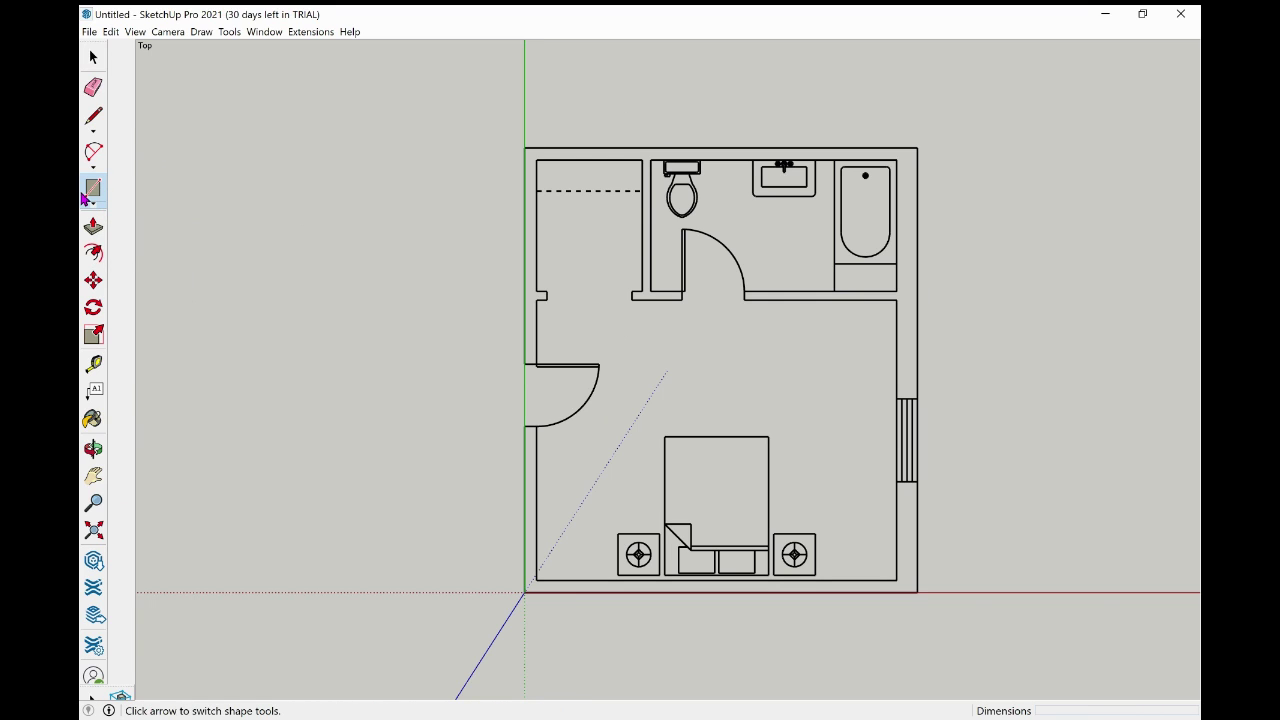
pyautogui.click(917, 148)
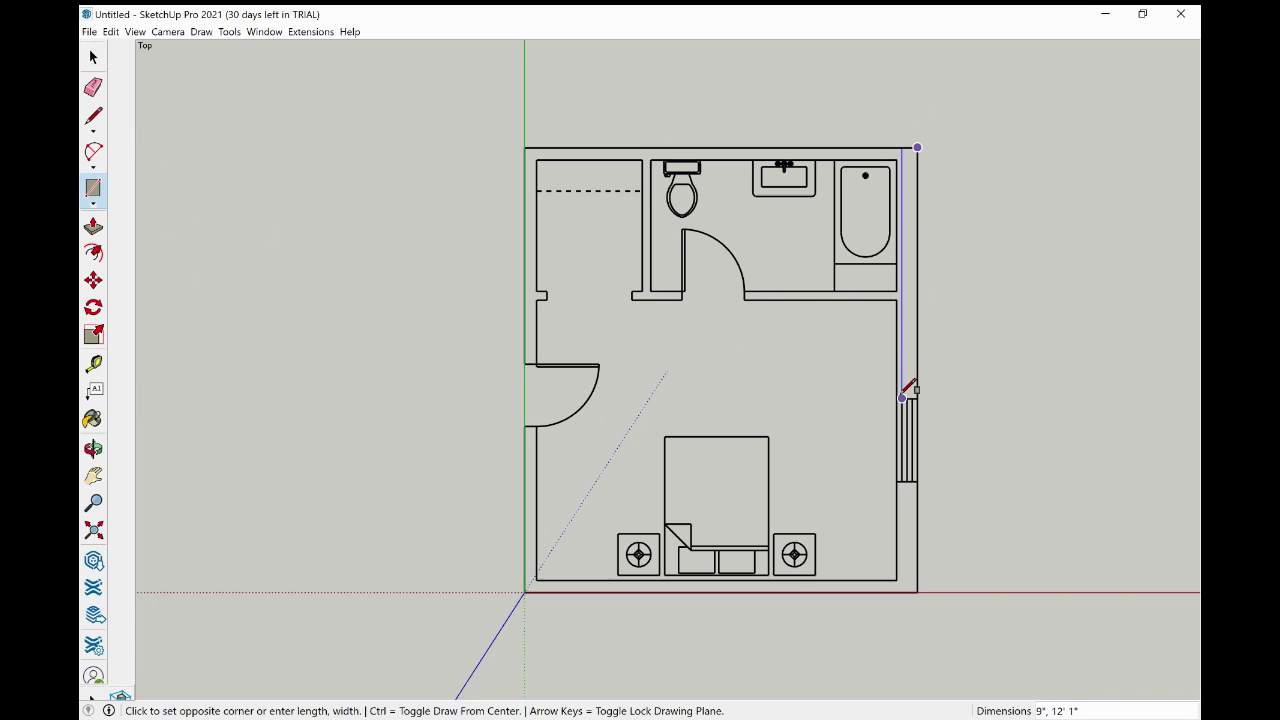
pyautogui.scroll(2, 914, 404)
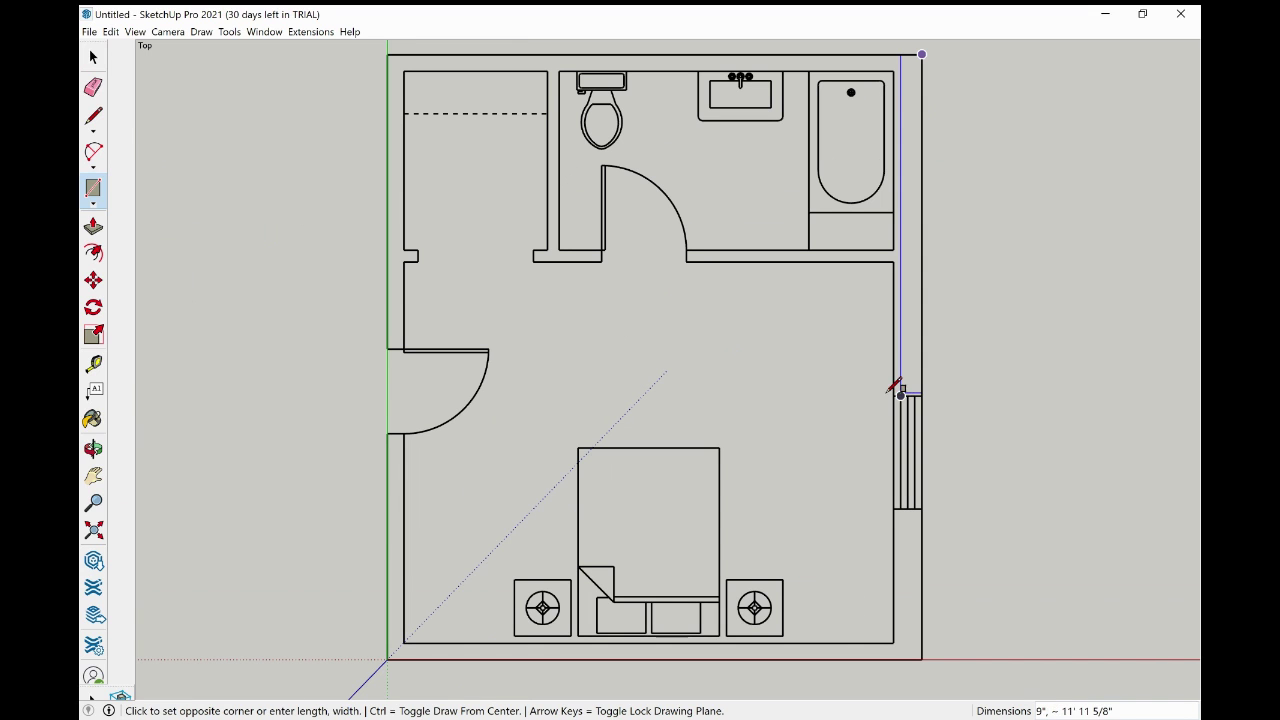
pyautogui.click(894, 394)
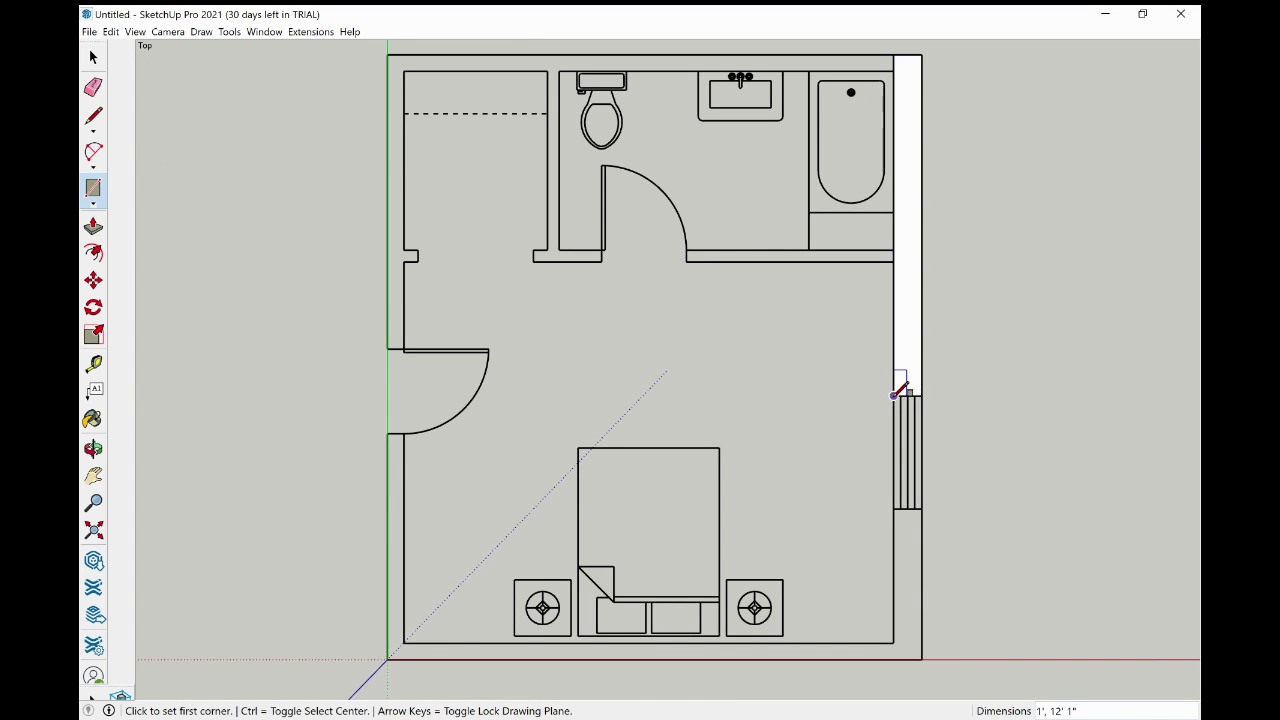
pyautogui.scroll(-1, 903, 503)
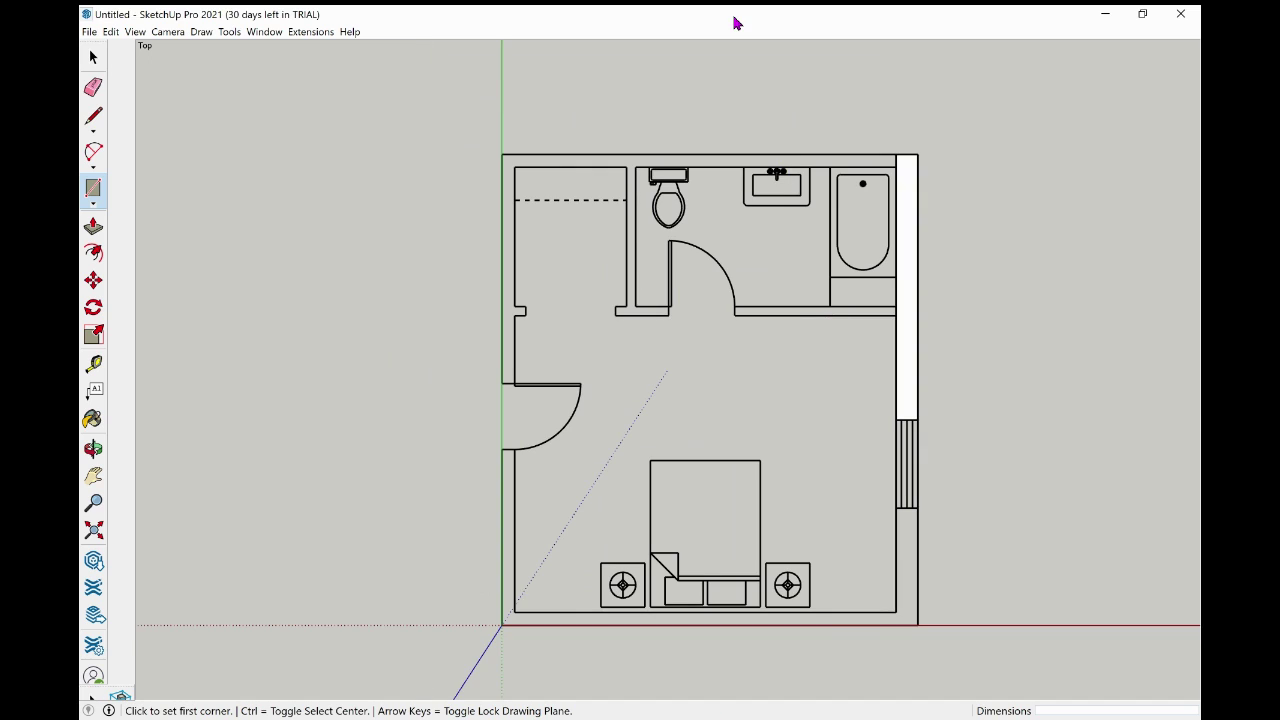
pyautogui.click(896, 155)
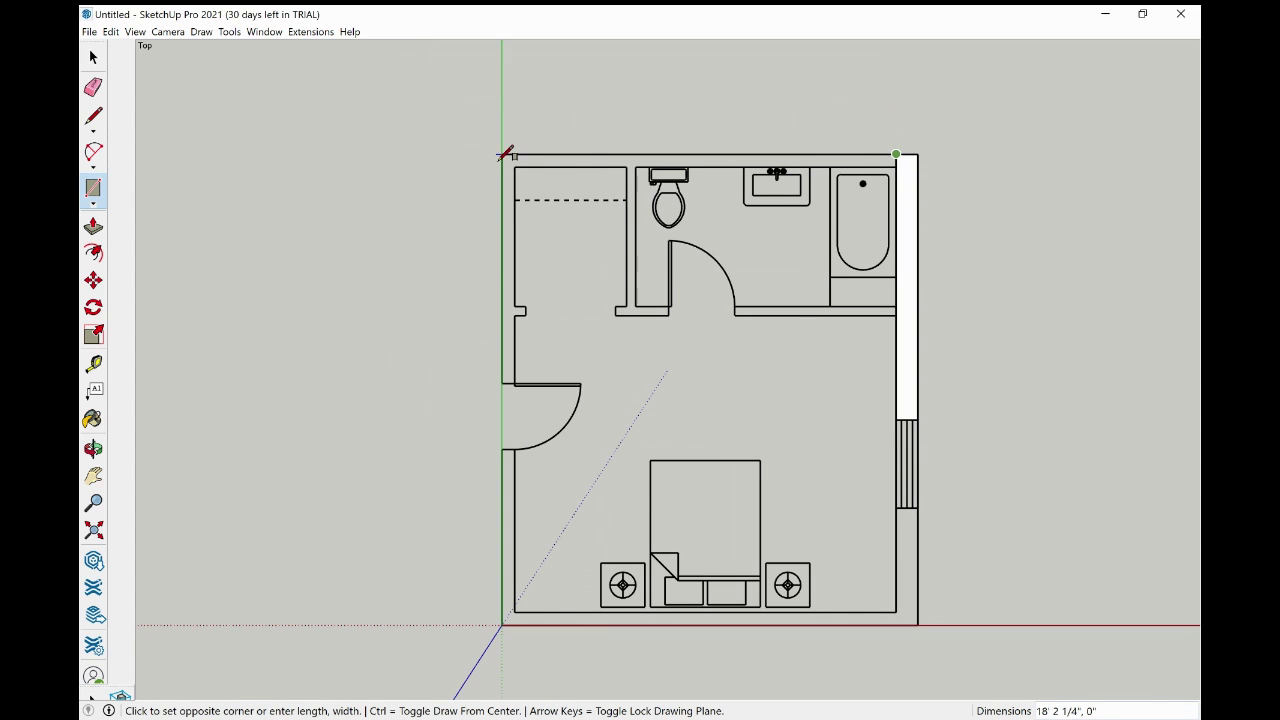
pyautogui.click(514, 167)
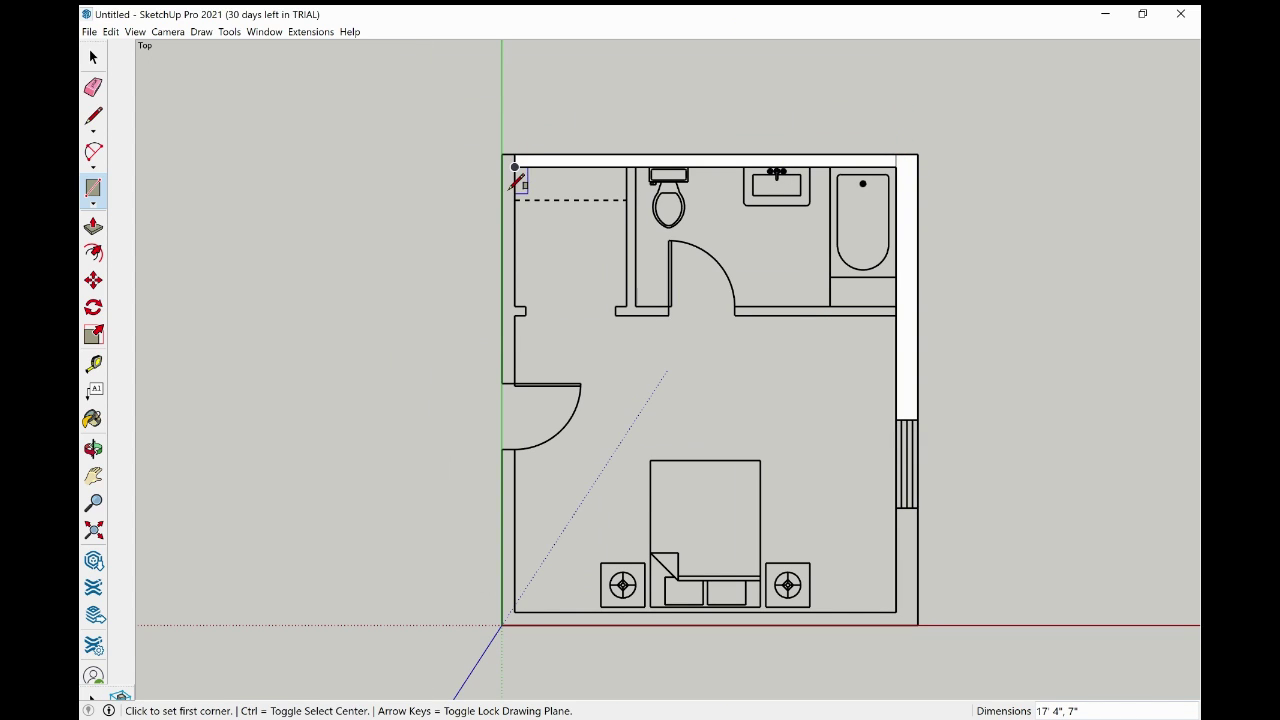
pyautogui.click(503, 384)
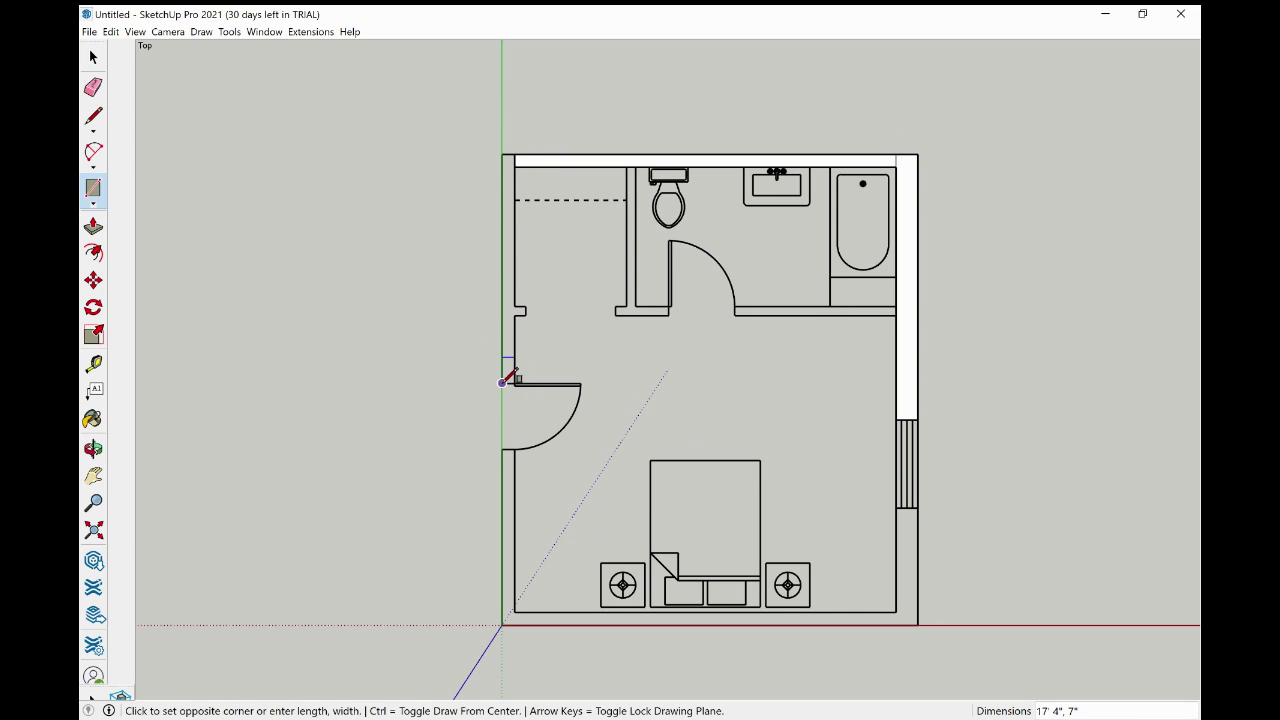
pyautogui.click(513, 156)
pyautogui.scroll(2, 528, 322)
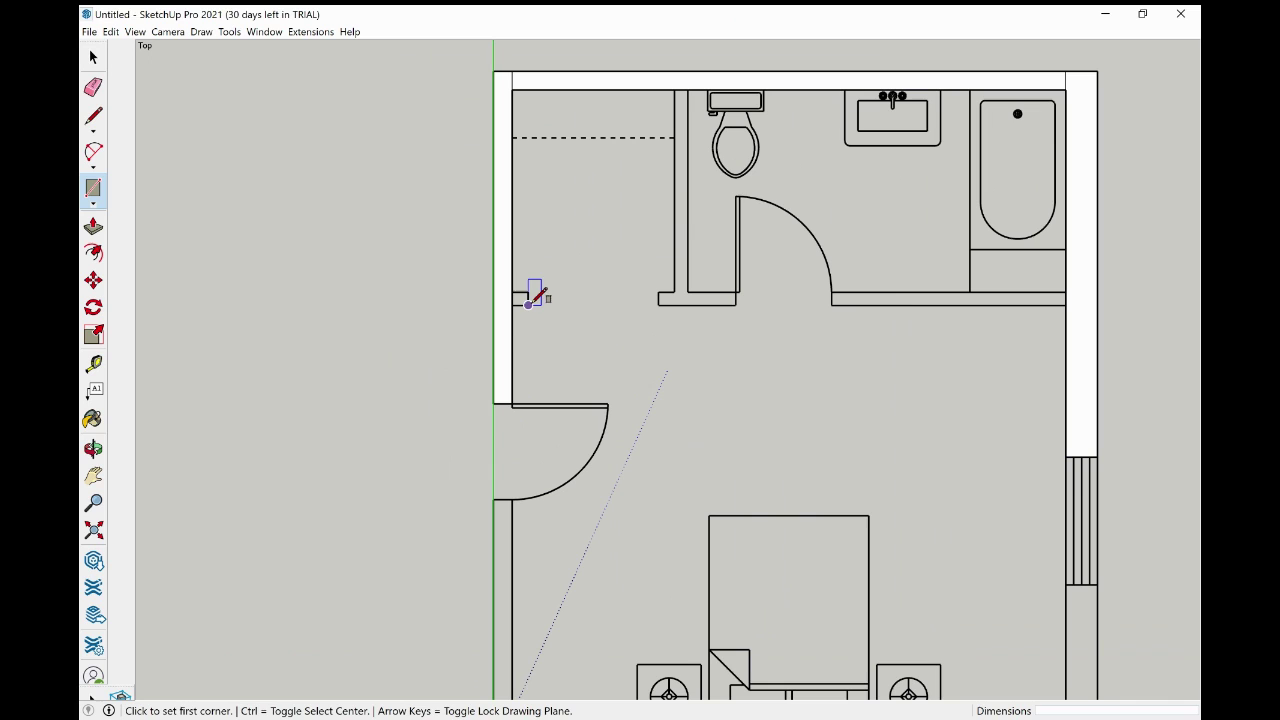
# Trace the left wall stub, the bathroom door stub and the bathroom wall strips as faces
pyautogui.click(527, 291)
pyautogui.click(519, 293)
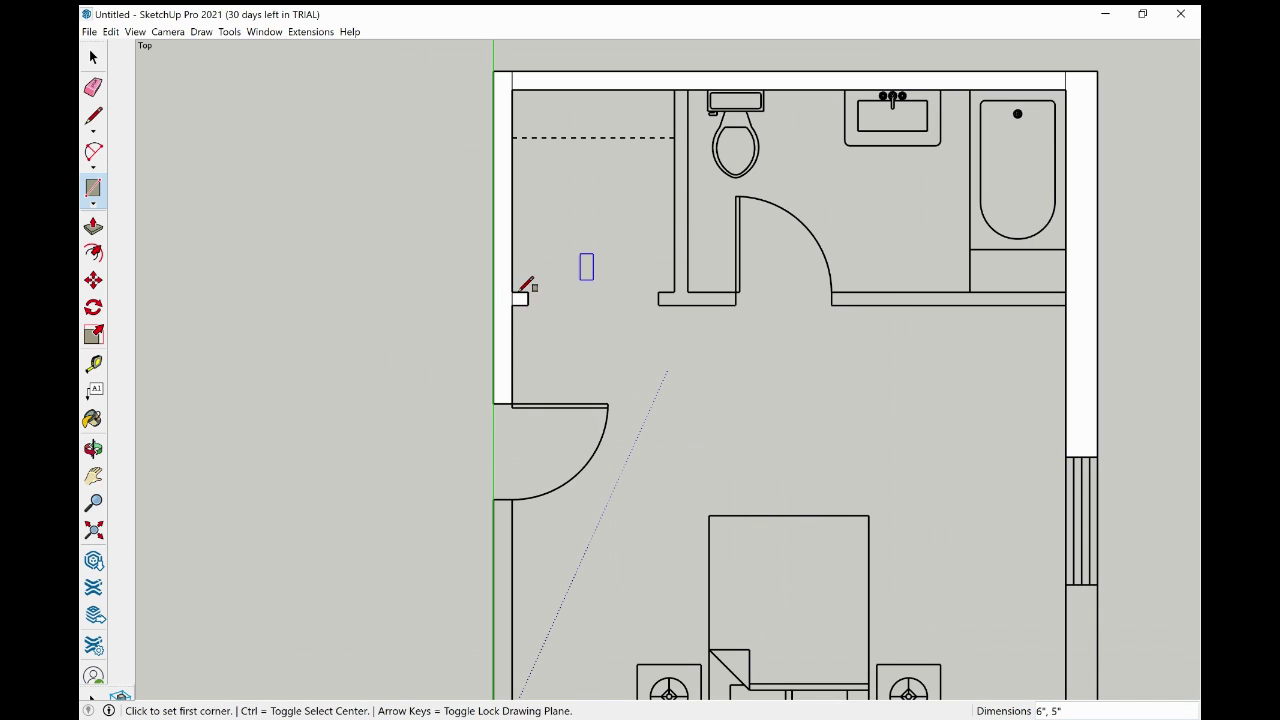
pyautogui.click(736, 304)
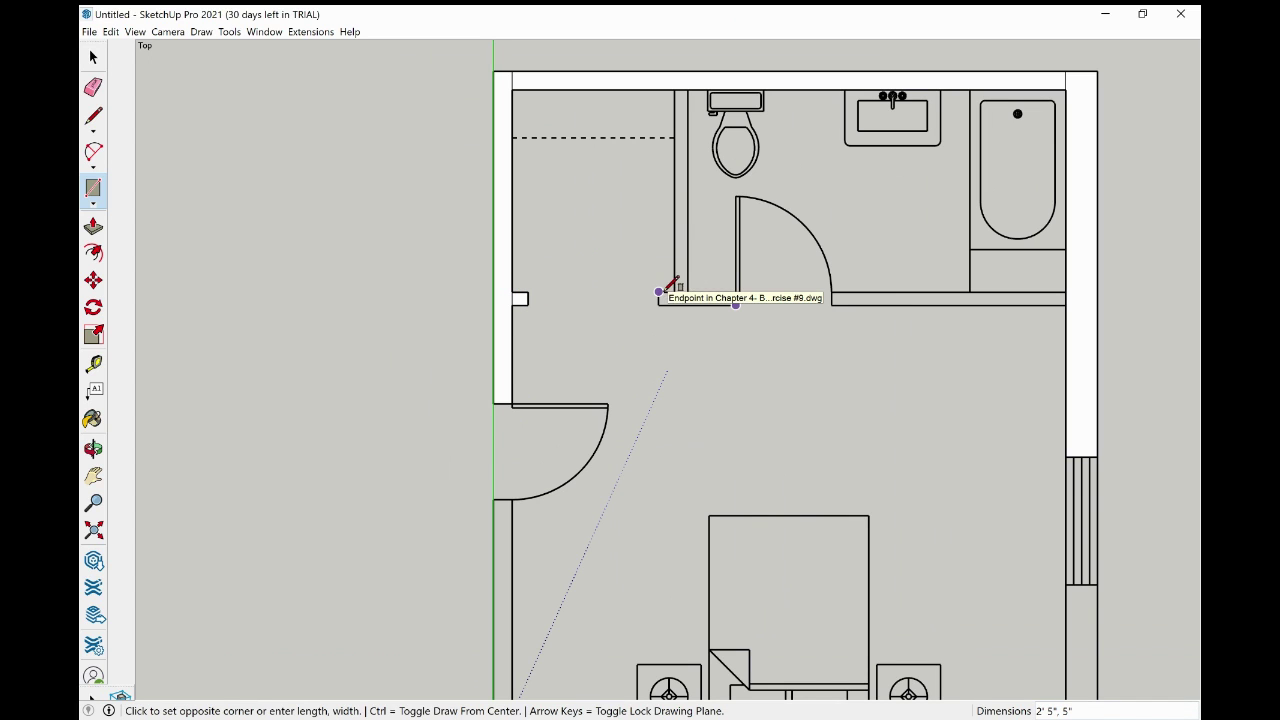
pyautogui.click(659, 293)
pyautogui.click(688, 291)
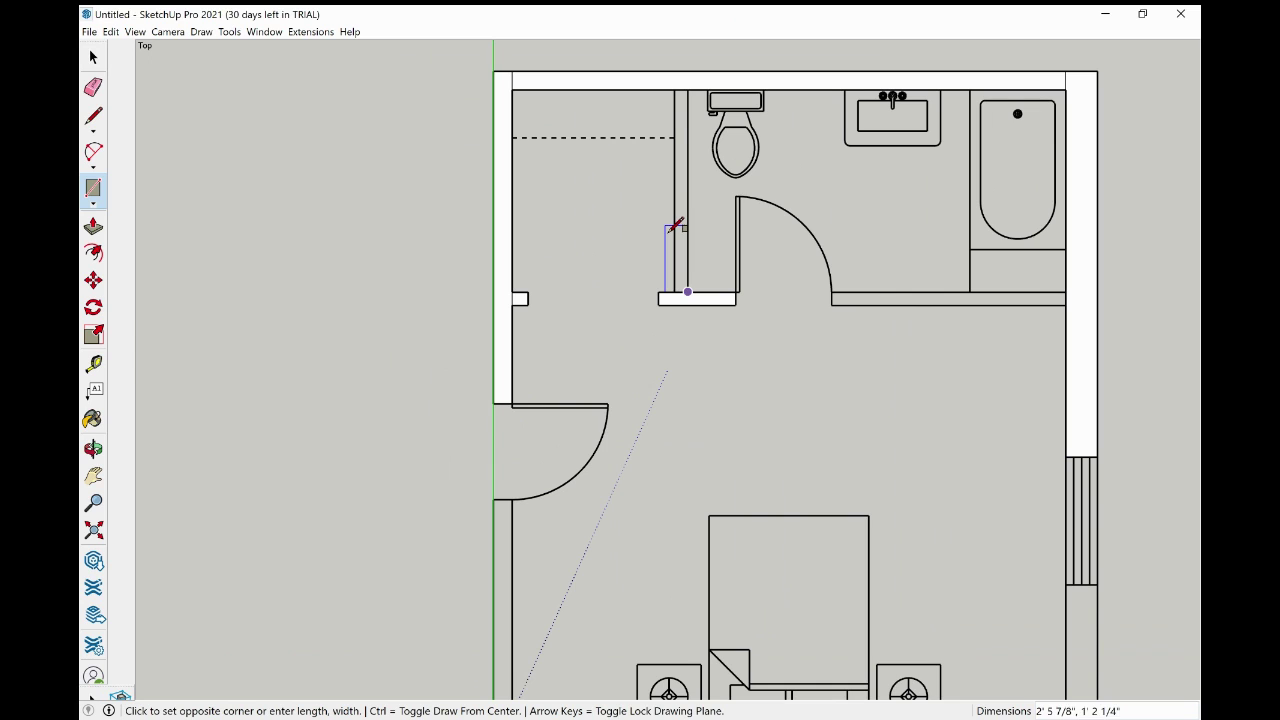
pyautogui.click(675, 89)
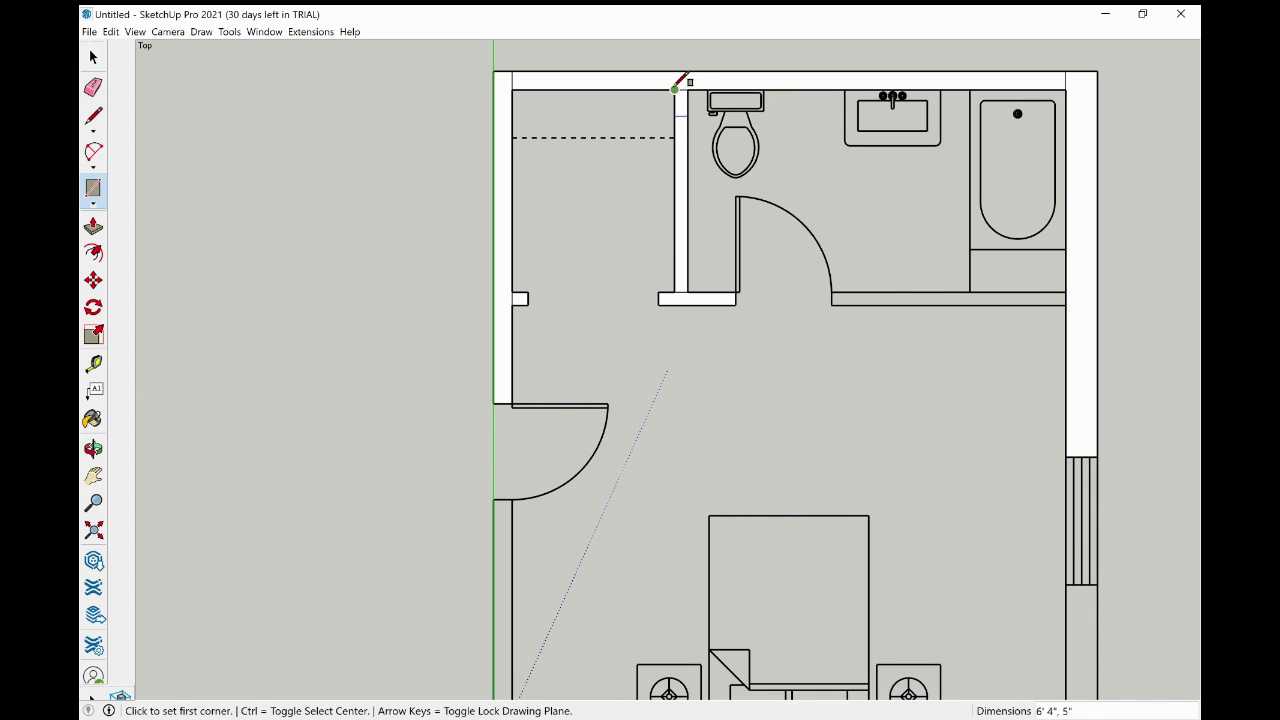
pyautogui.click(1066, 303)
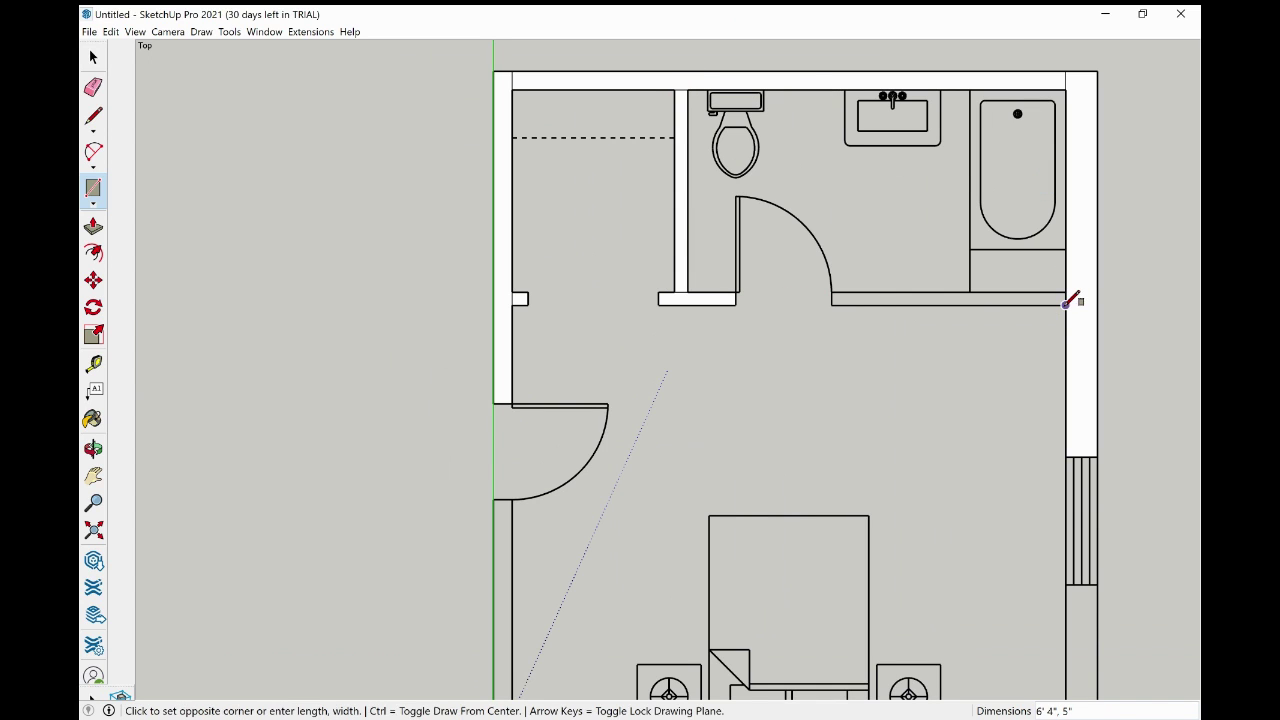
pyautogui.click(833, 292)
pyautogui.scroll(-3, 845, 290)
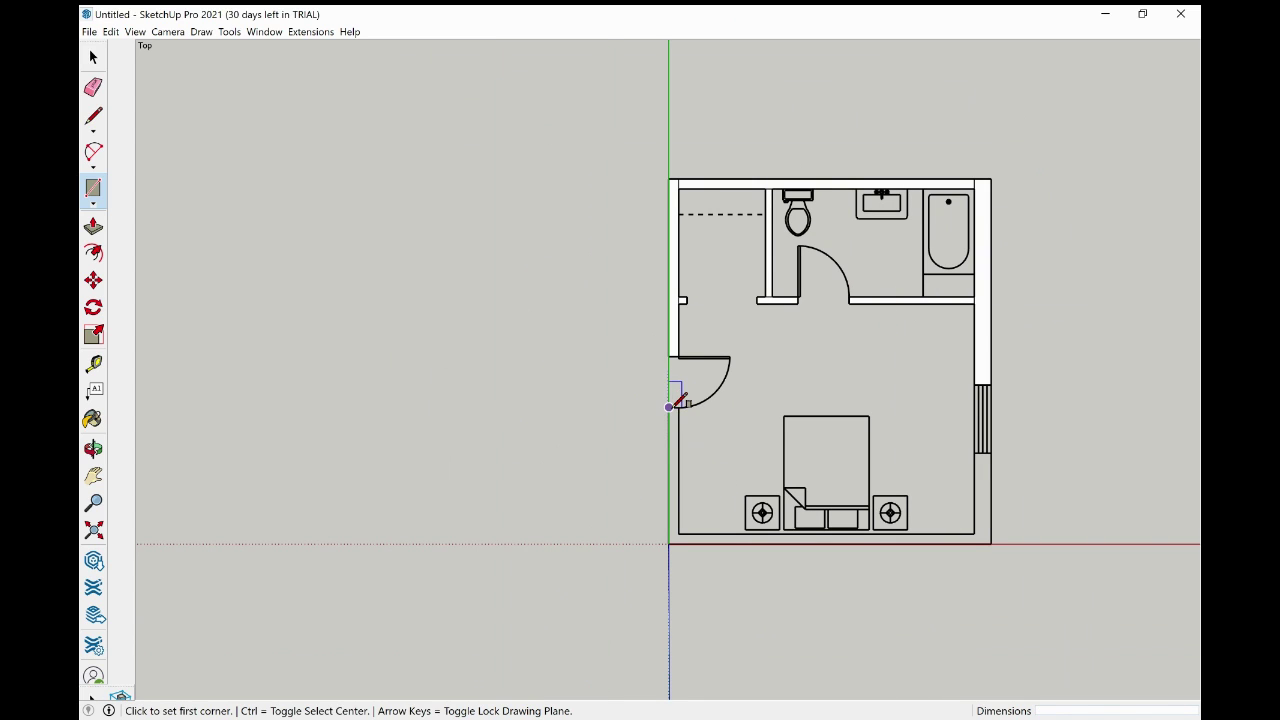
# Trace the bottom wall from the origin corner and the lower right wall up to the window
pyautogui.click(669, 407)
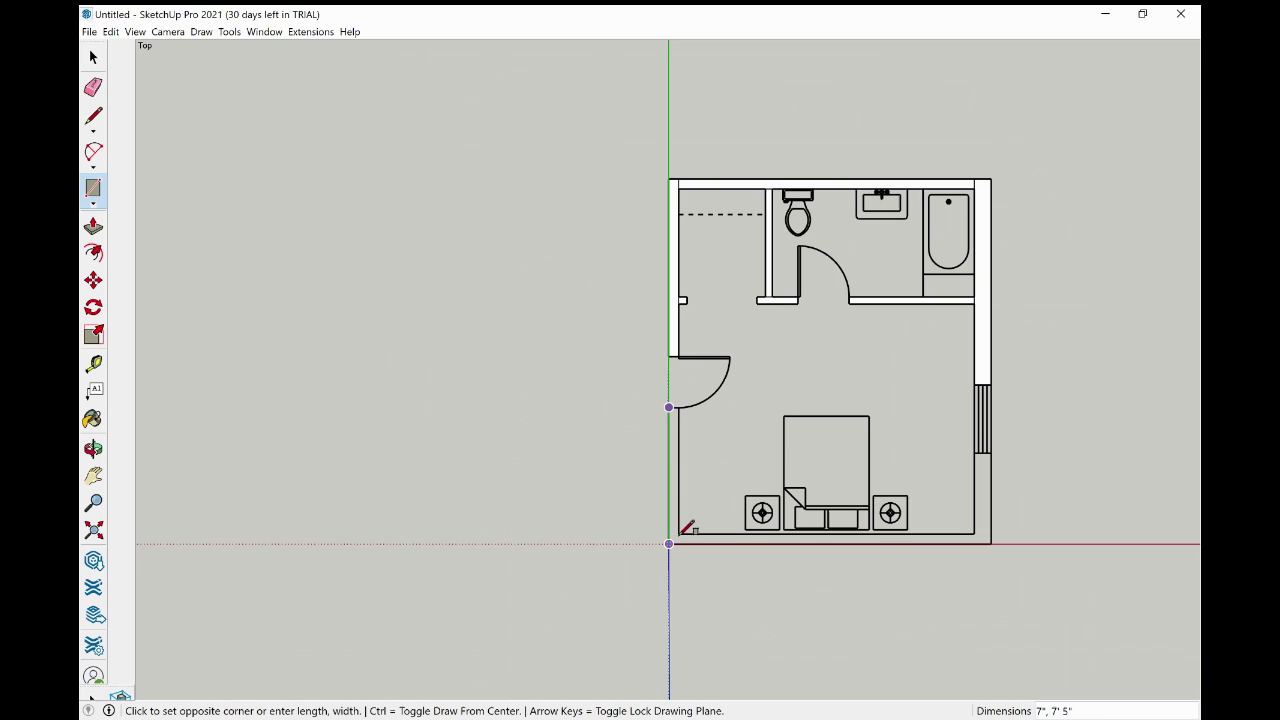
pyautogui.press('Escape')
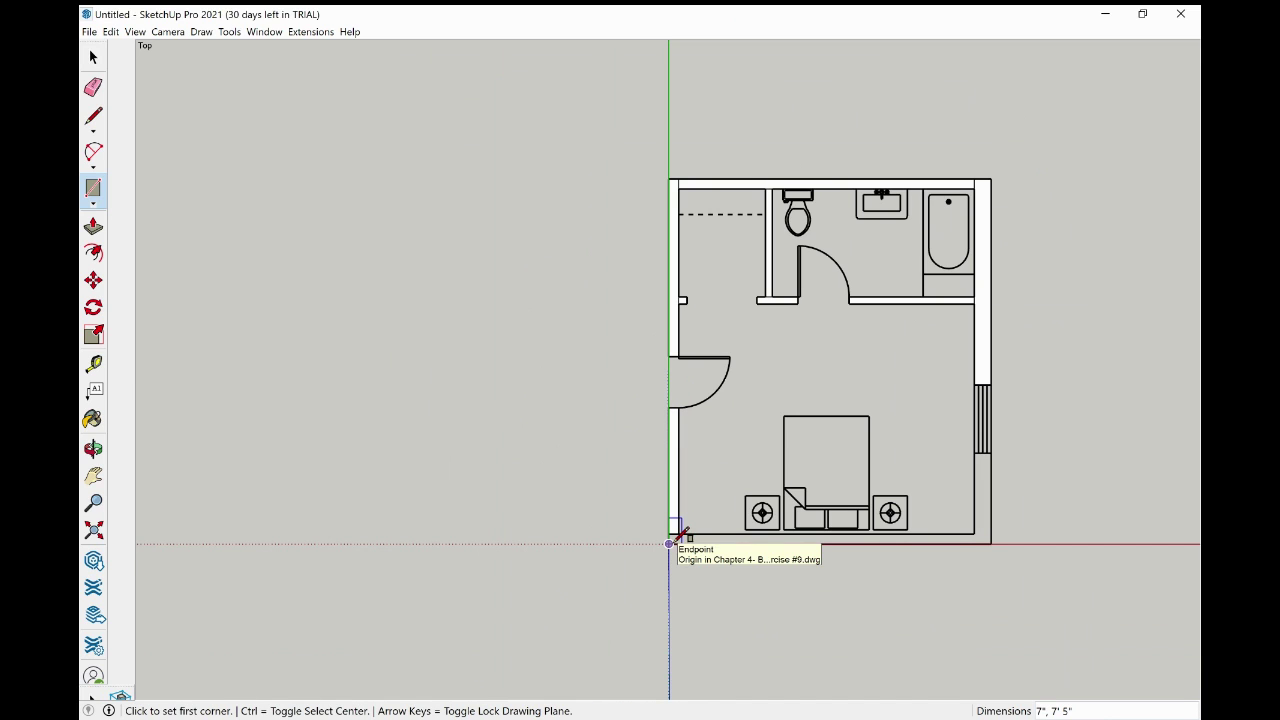
pyautogui.click(669, 544)
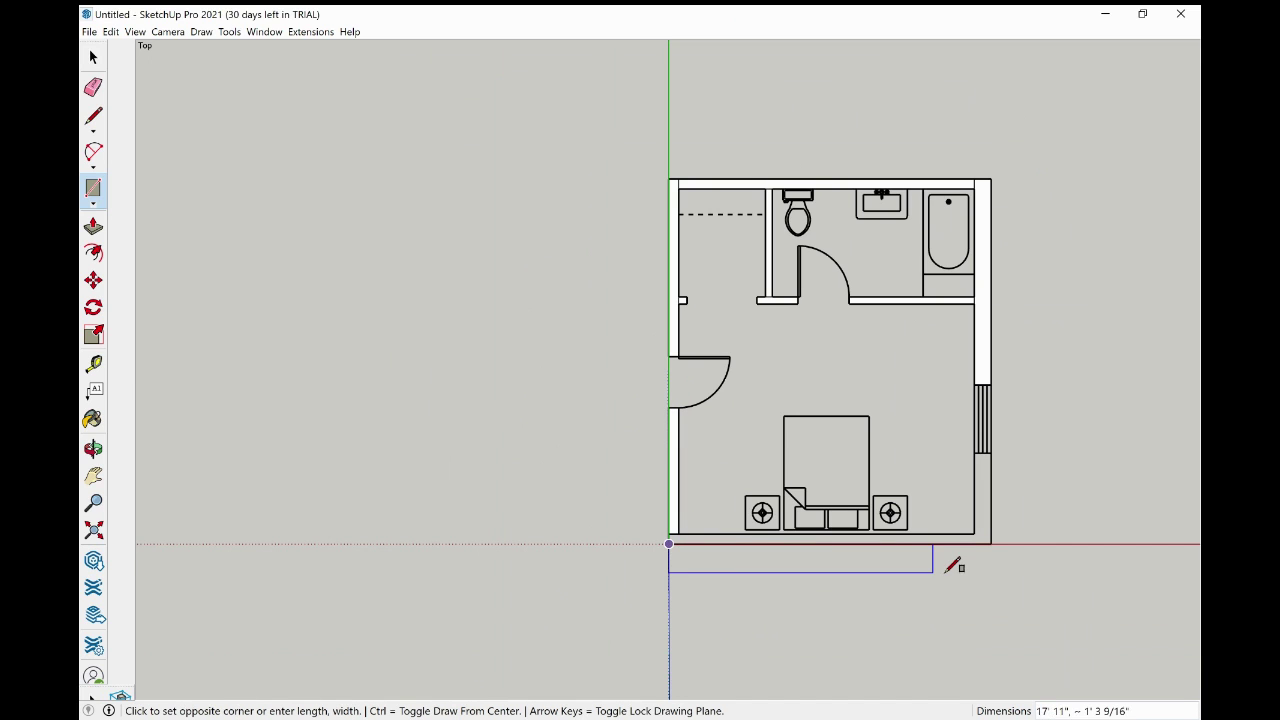
pyautogui.click(991, 538)
pyautogui.click(991, 540)
pyautogui.click(975, 455)
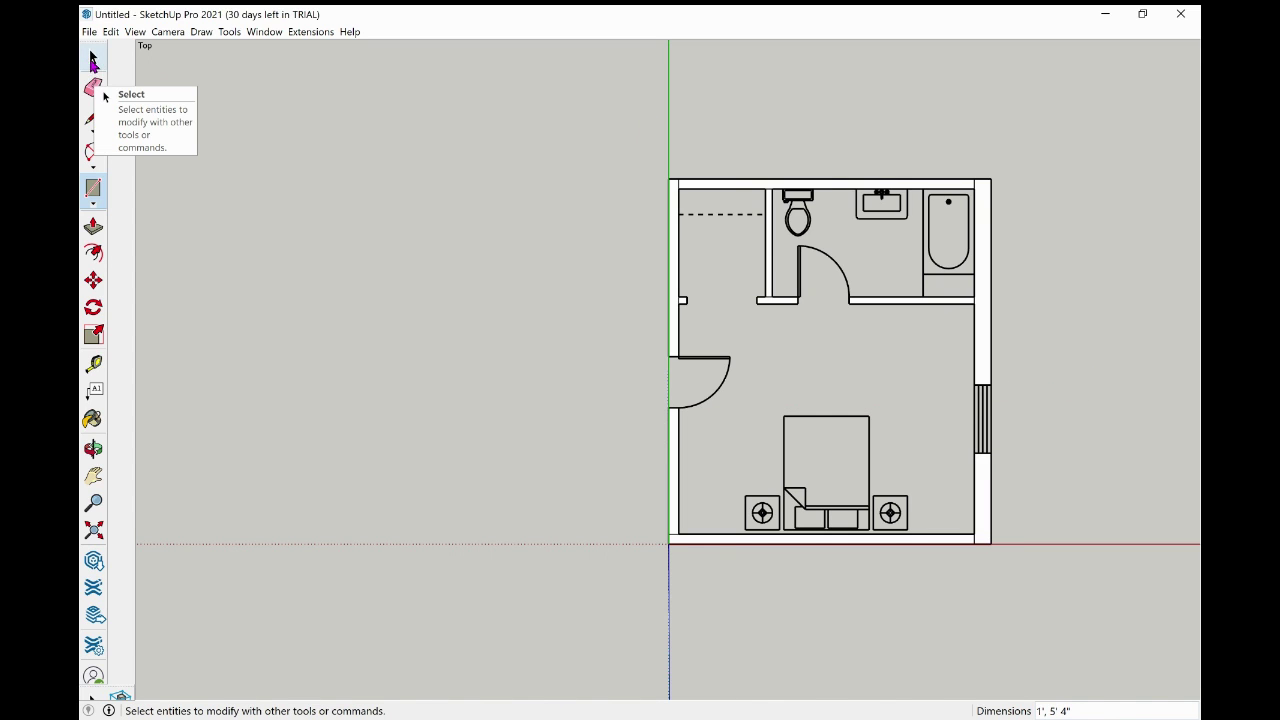
# With the Select tool, zoom around the plan and select the lower left wall face to check it
pyautogui.click(94, 60)
pyautogui.scroll(1, 1014, 345)
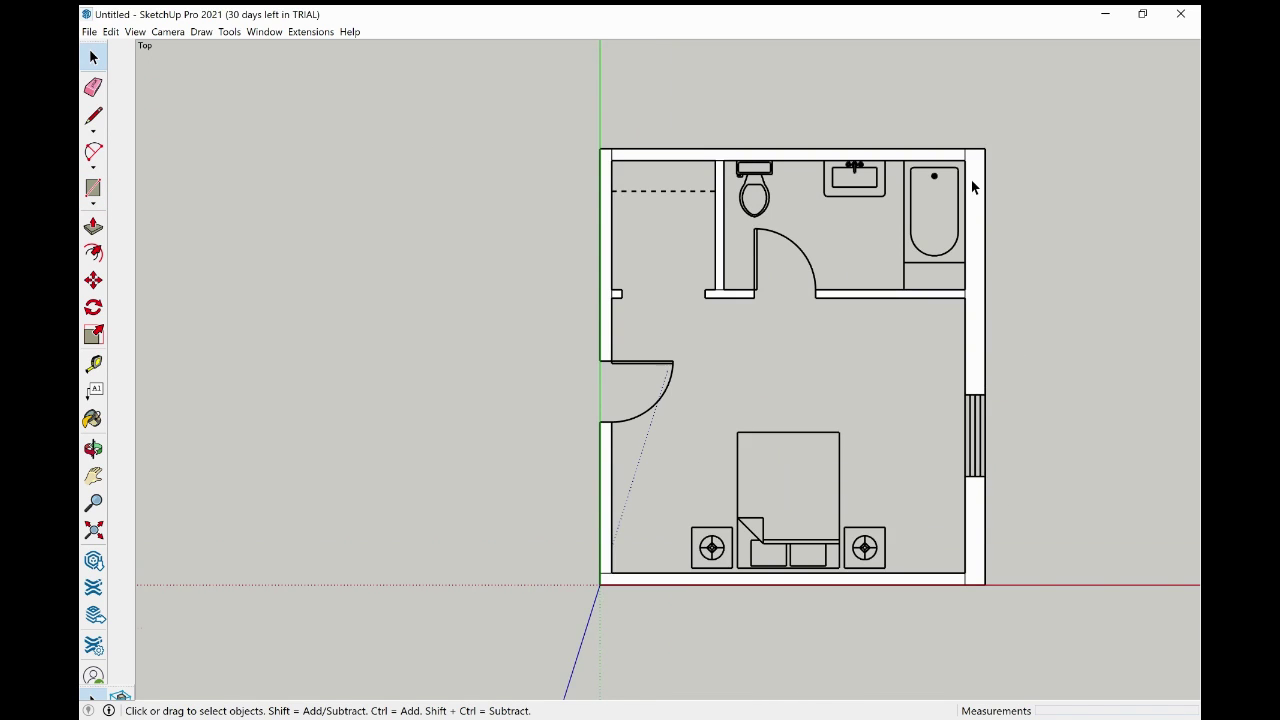
pyautogui.scroll(1, 974, 183)
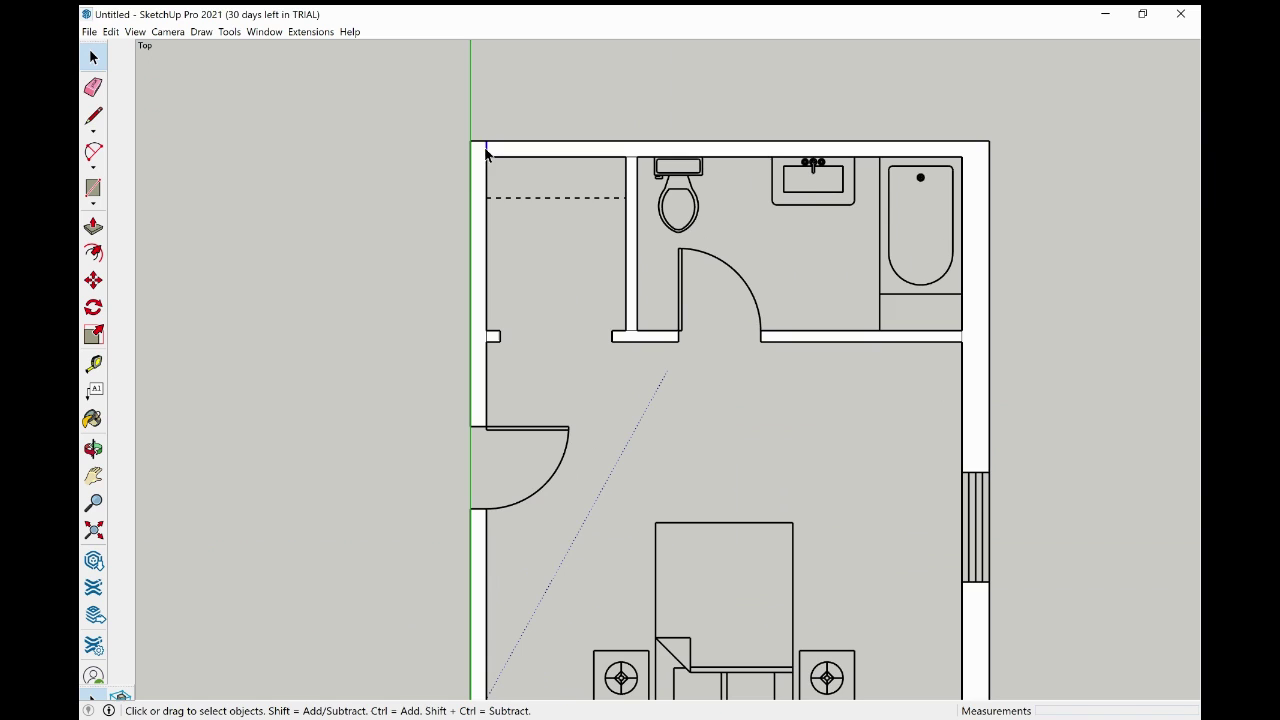
pyautogui.scroll(-2, 630, 420)
pyautogui.scroll(1, 735, 698)
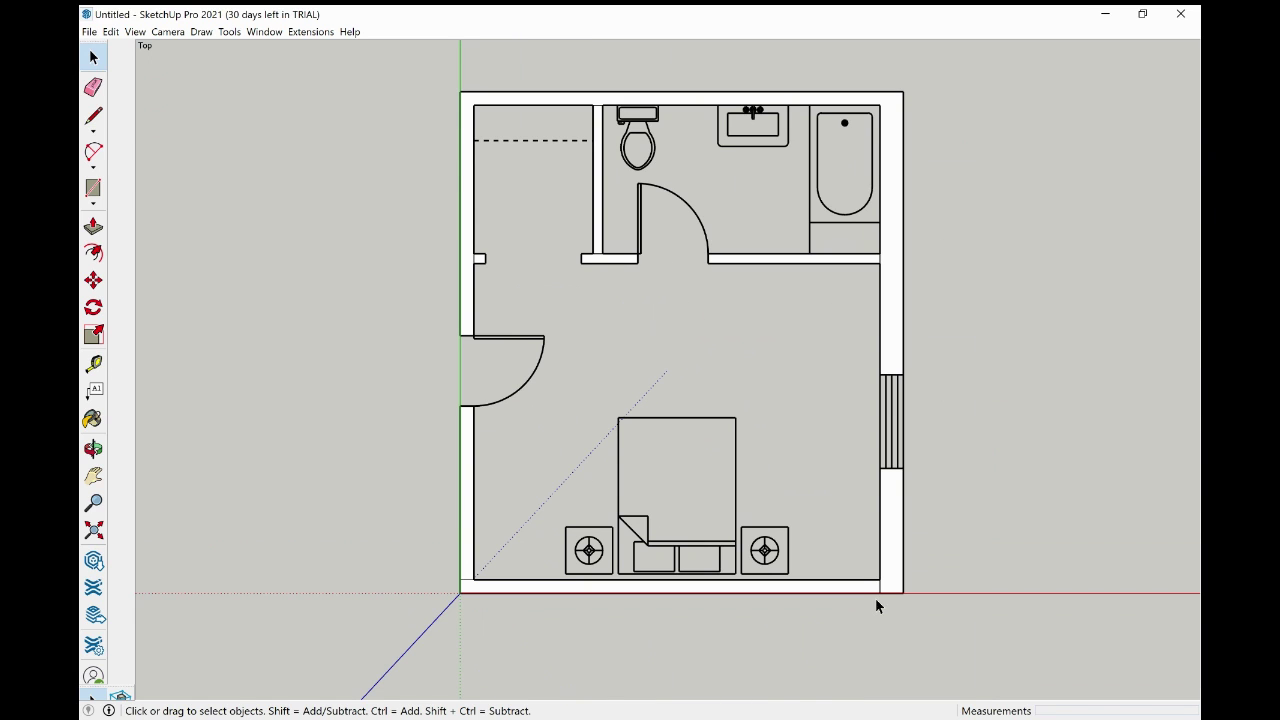
pyautogui.scroll(1, 877, 598)
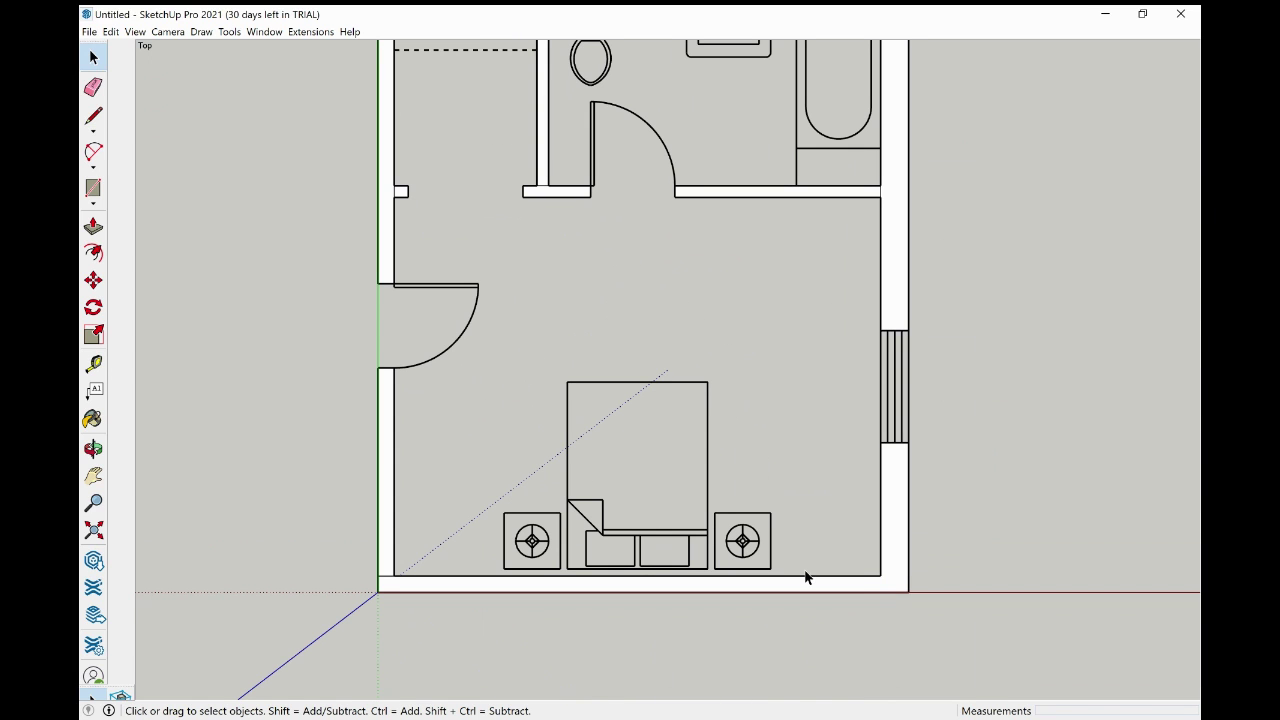
pyautogui.click(386, 572)
pyautogui.scroll(-3, 548, 307)
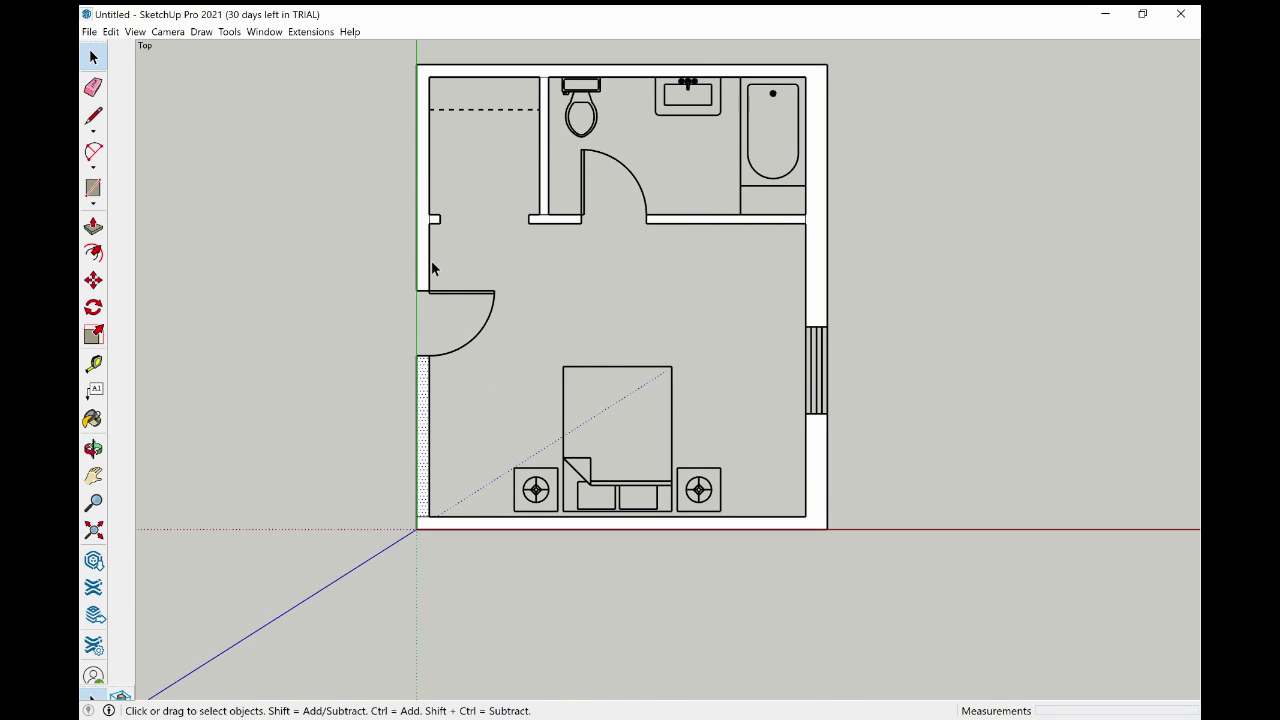
pyautogui.scroll(3, 432, 212)
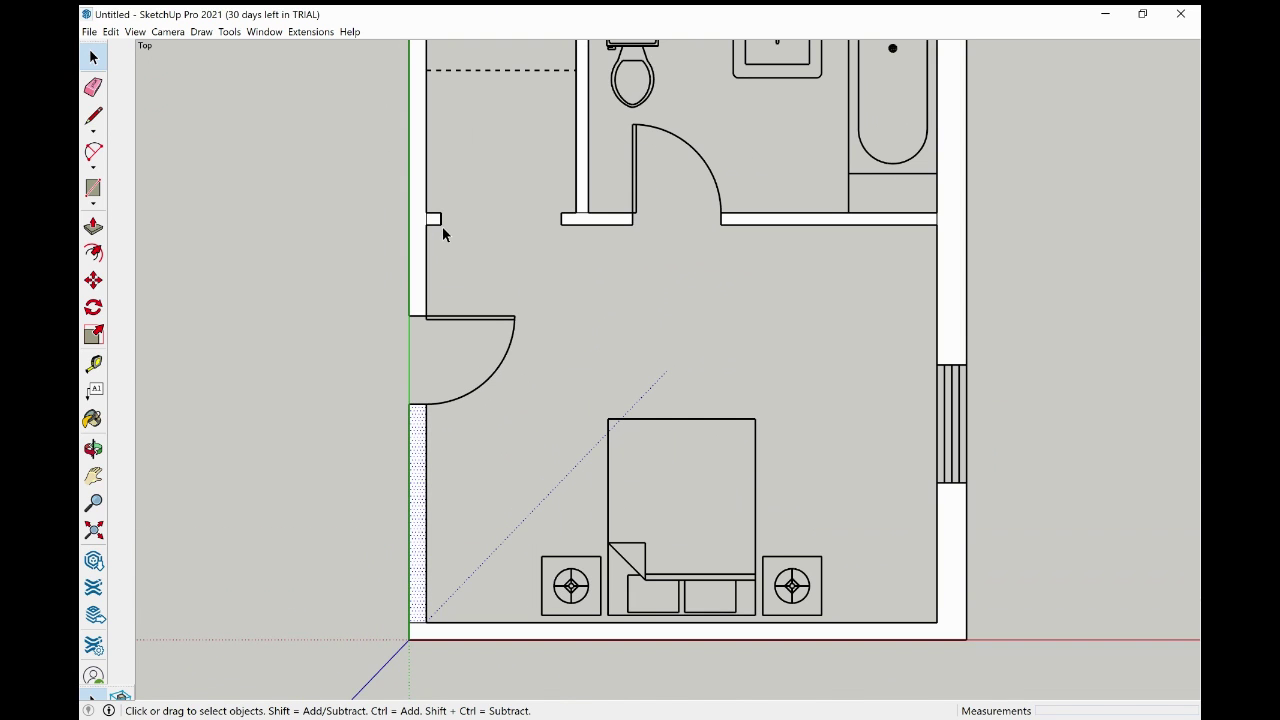
pyautogui.scroll(-1, 280, 185)
pyautogui.scroll(-1, 185, 166)
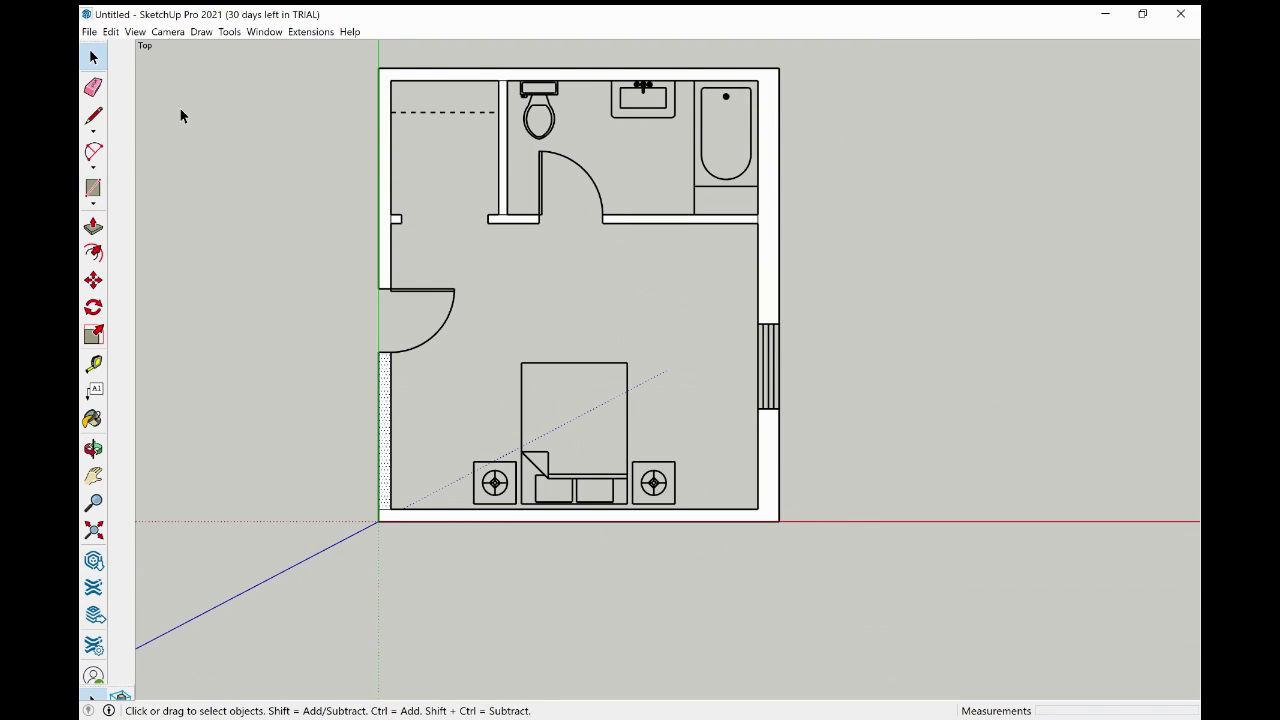
# Draw a rectangle across the room's inner corners to fill the outline with a face
pyautogui.click(93, 188)
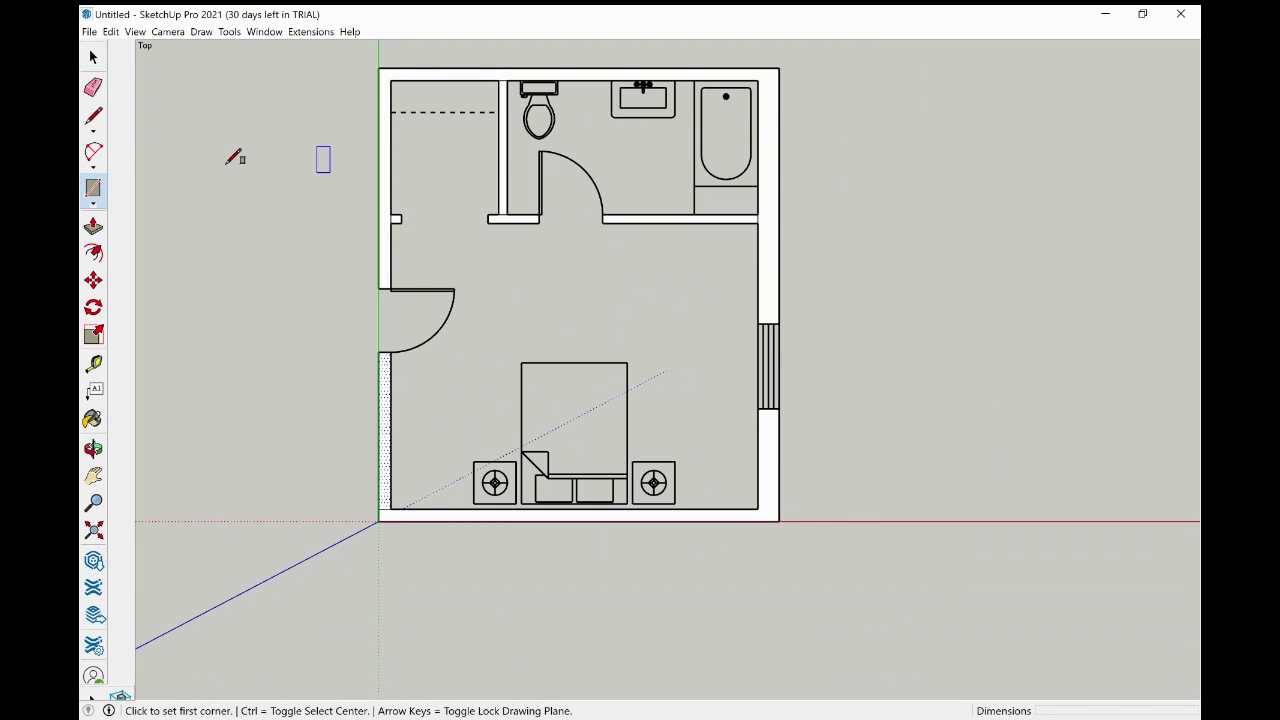
pyautogui.click(758, 509)
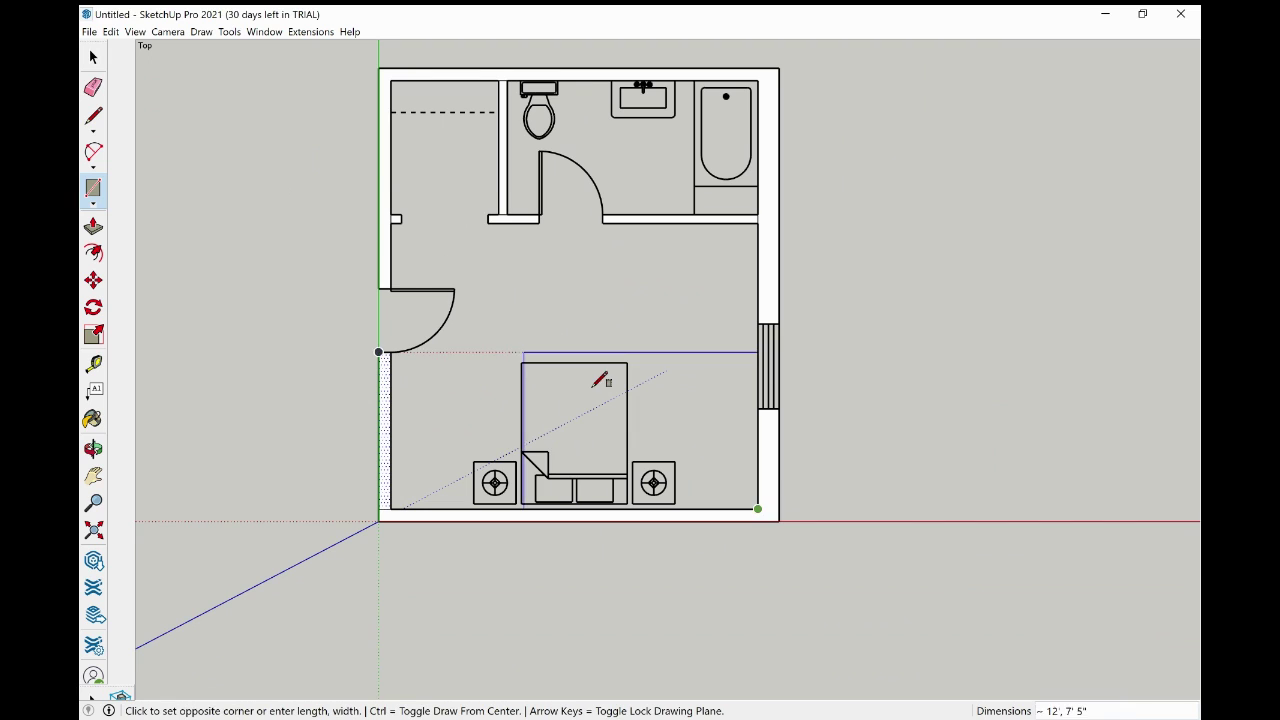
pyautogui.click(391, 222)
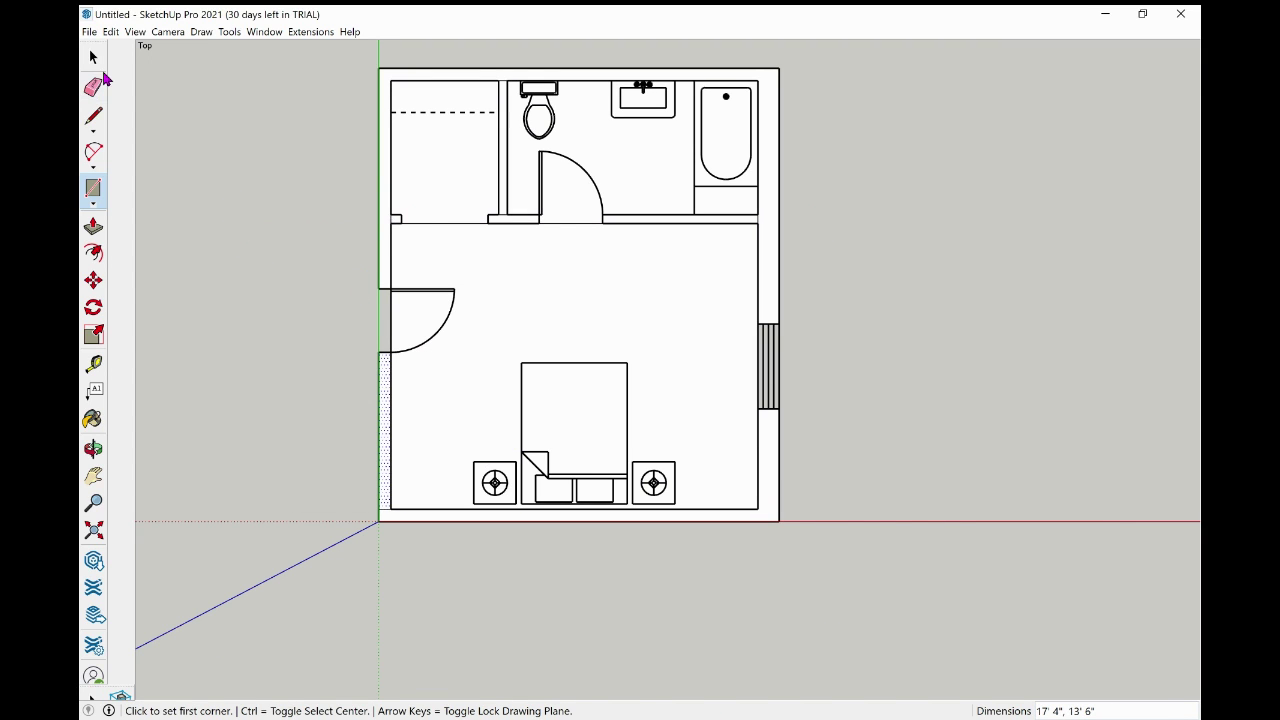
# Select the bedroom floor and bathroom faces to confirm they are separate
pyautogui.click(93, 57)
pyautogui.click(530, 325)
pyautogui.click(445, 168)
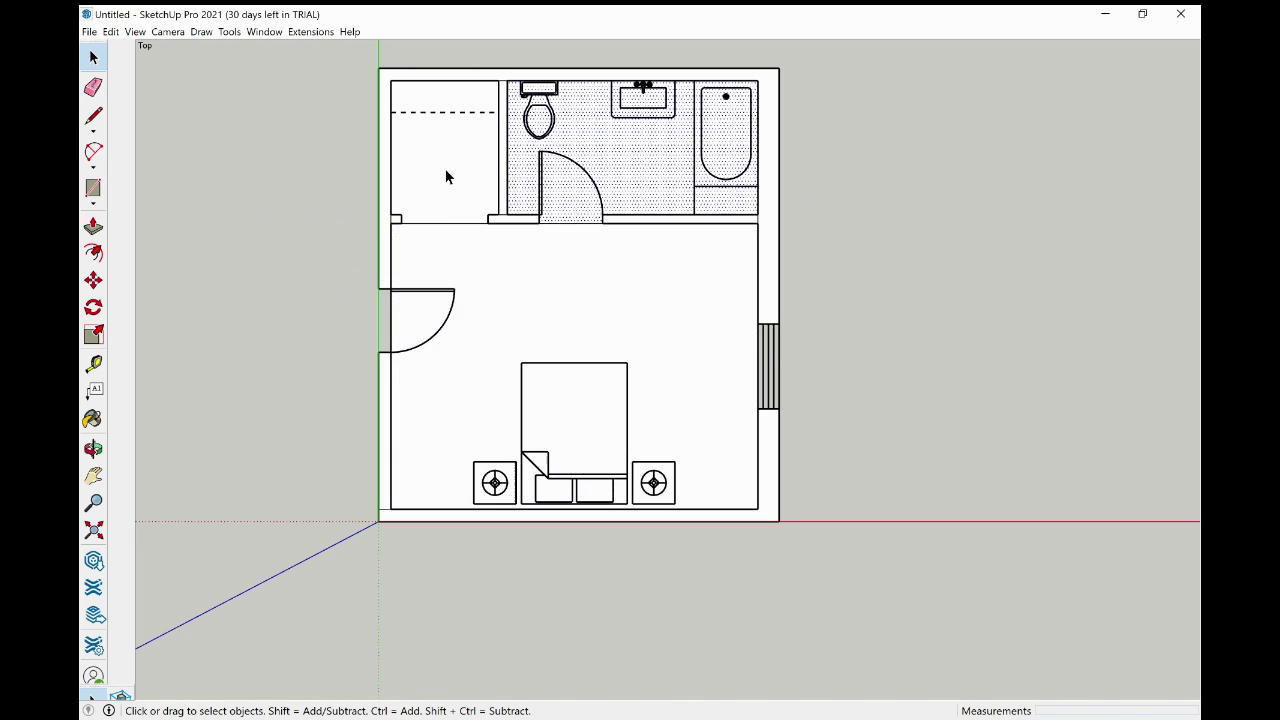
pyautogui.click(670, 298)
pyautogui.click(644, 165)
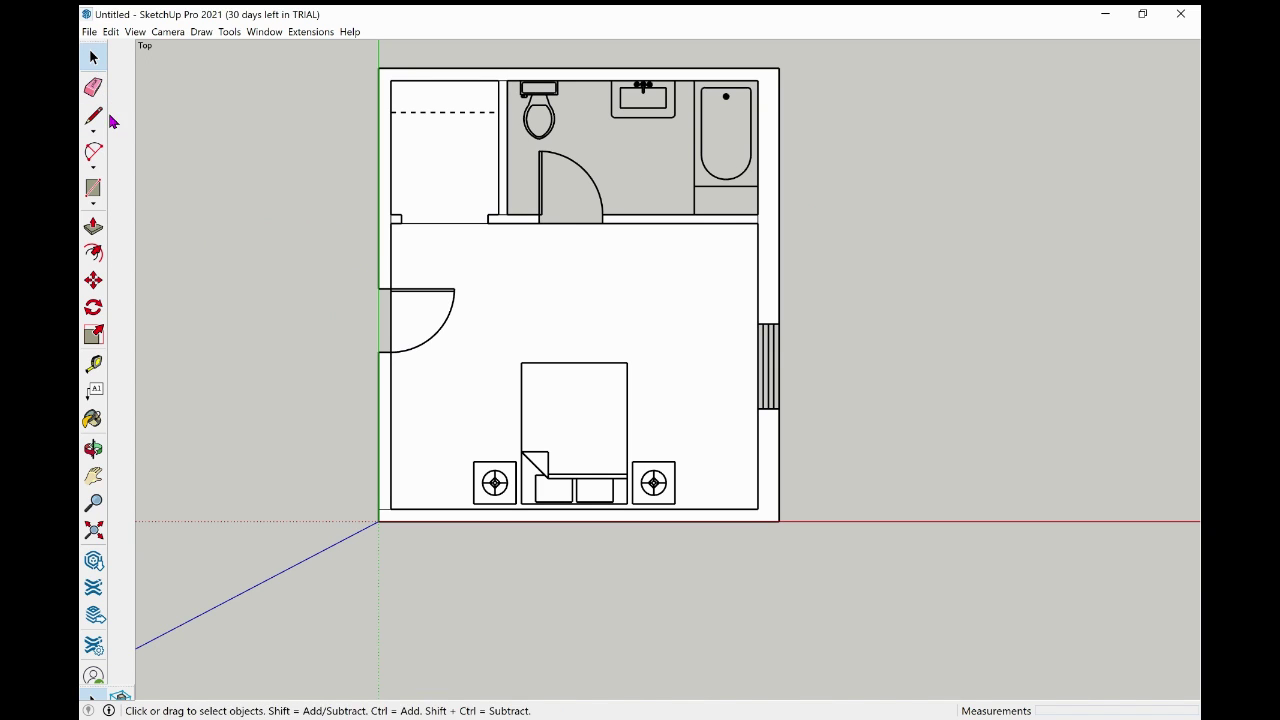
# Draw a rectangle from the bathroom wall to the bathroom's top-left corner to split it
pyautogui.click(93, 190)
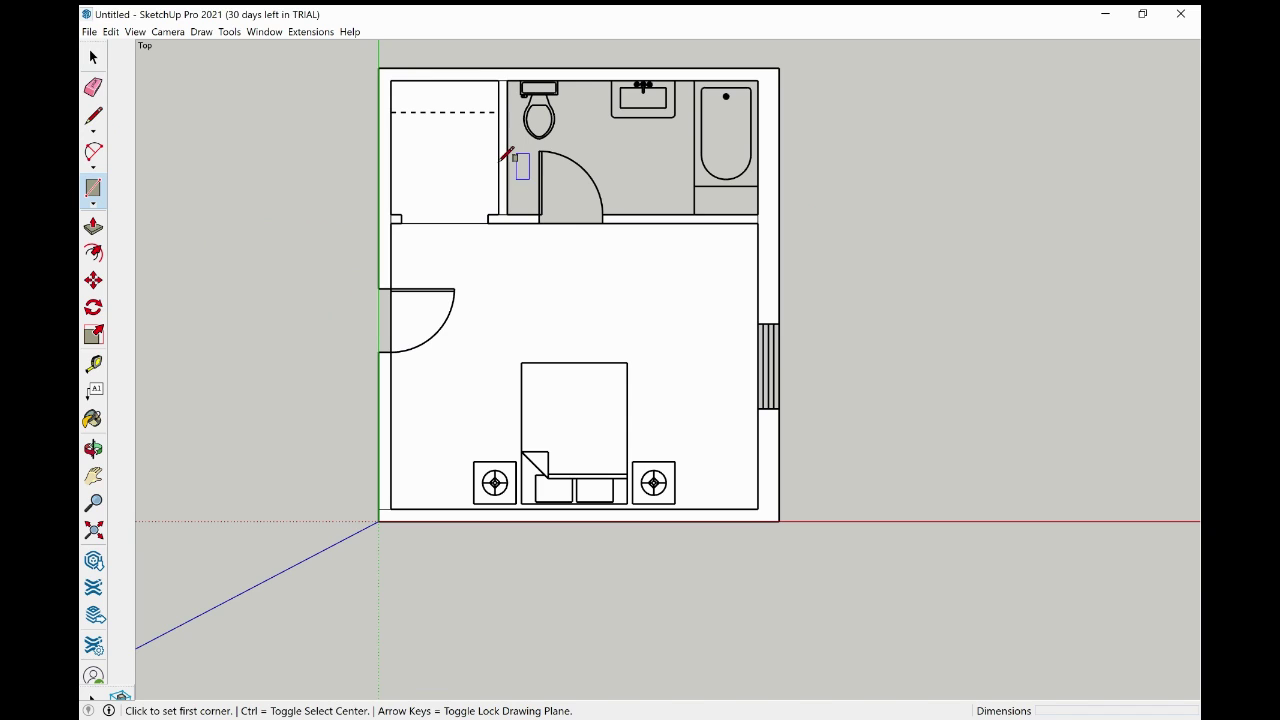
pyautogui.click(694, 214)
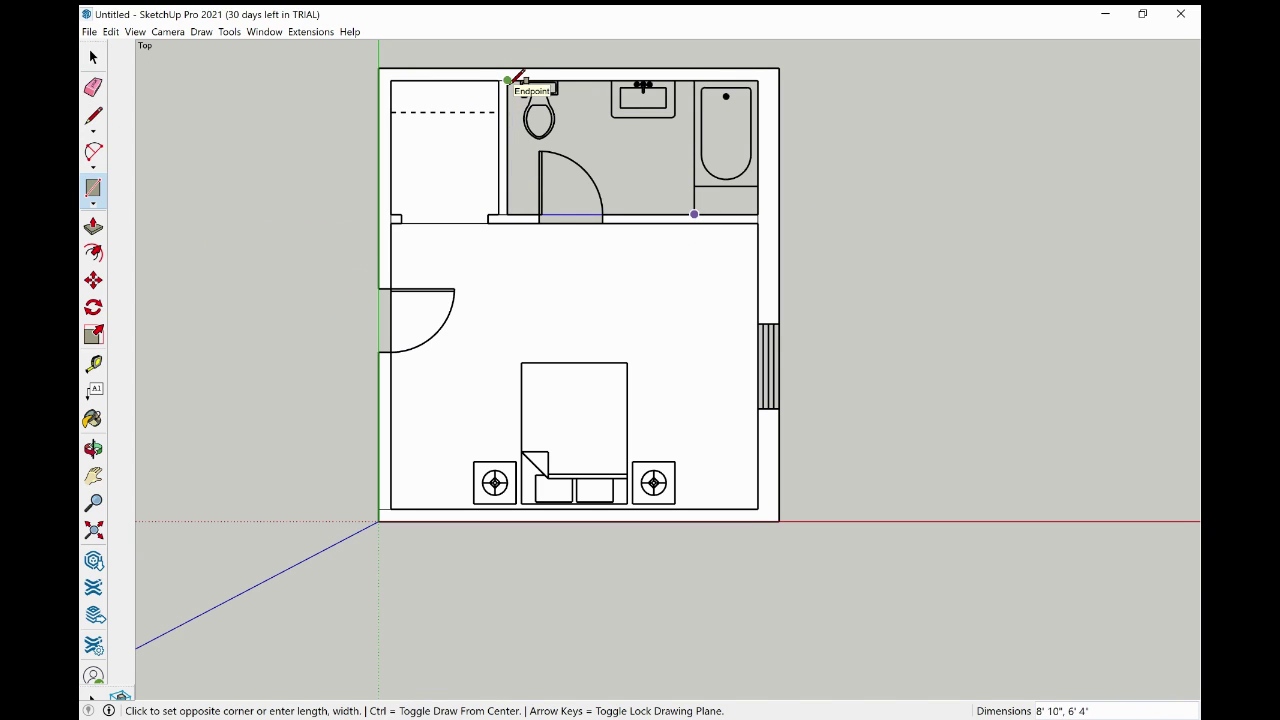
pyautogui.click(512, 80)
# Select the toilet-and-sink area, bathtub area and bedroom floor faces to verify they're separate
pyautogui.click(93, 57)
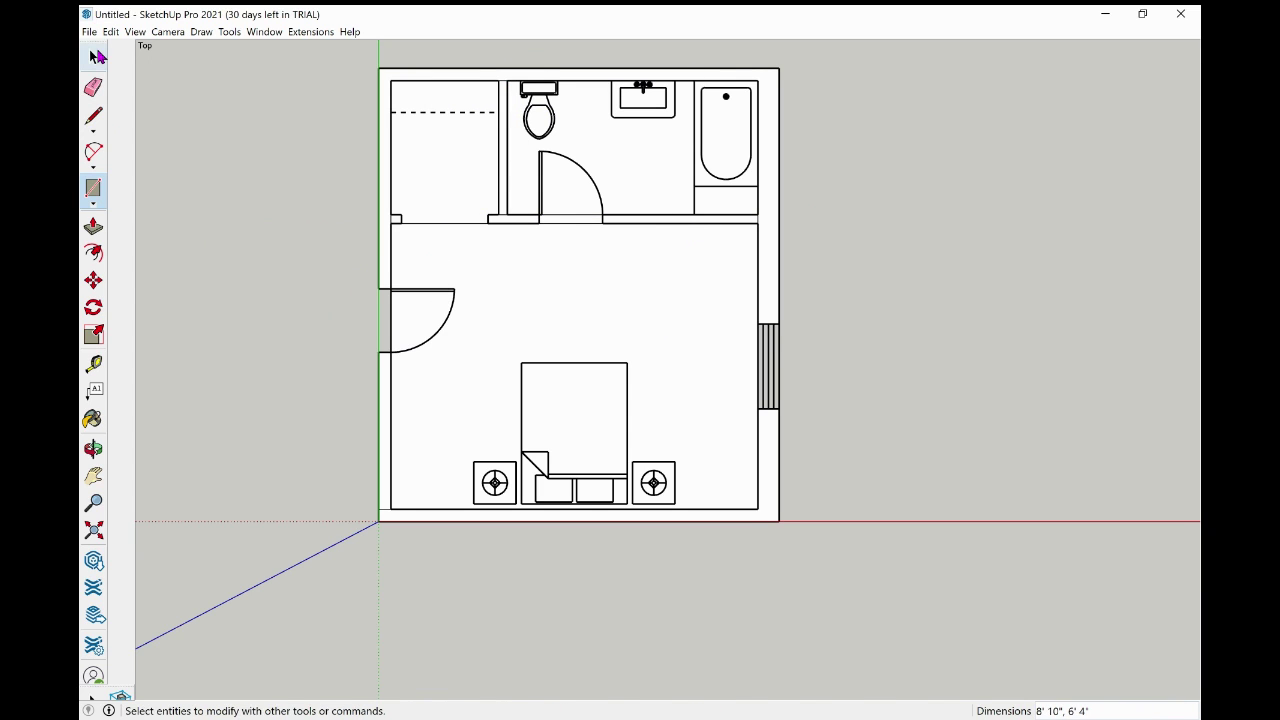
pyautogui.click(645, 167)
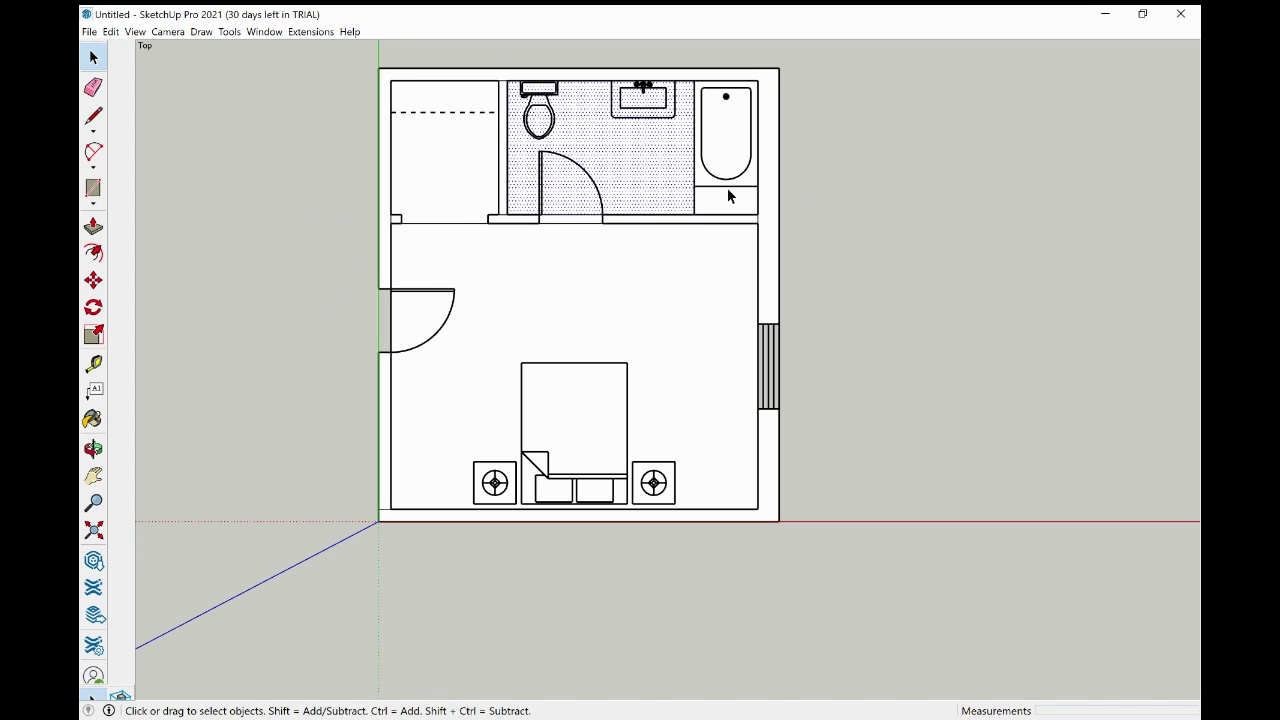
pyautogui.click(727, 190)
pyautogui.click(703, 185)
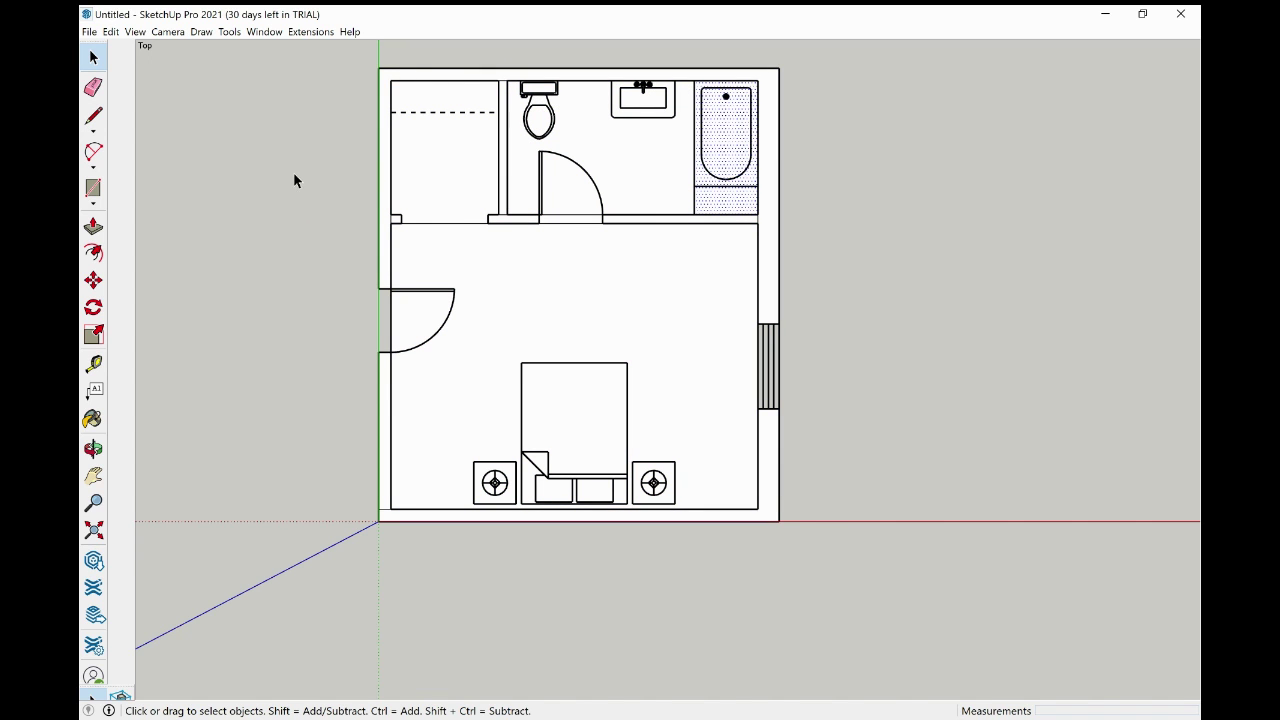
pyautogui.click(593, 155)
pyautogui.click(615, 257)
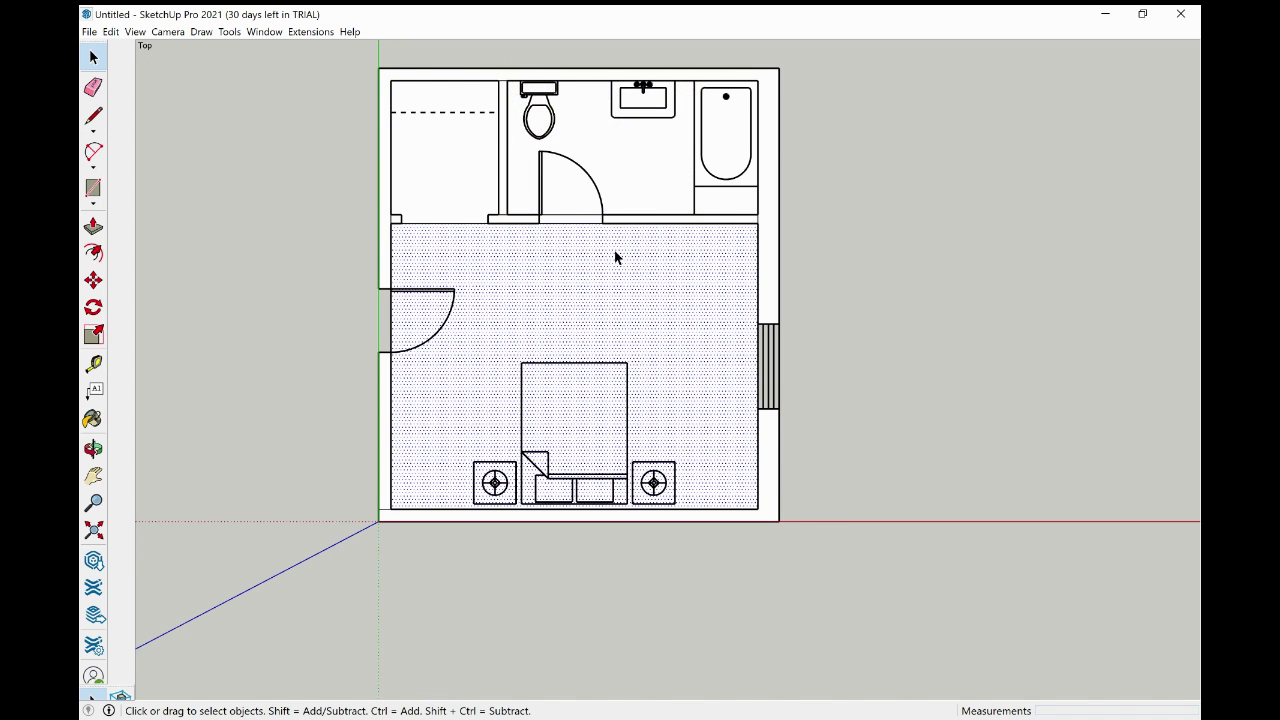
pyautogui.click(449, 178)
pyautogui.click(583, 201)
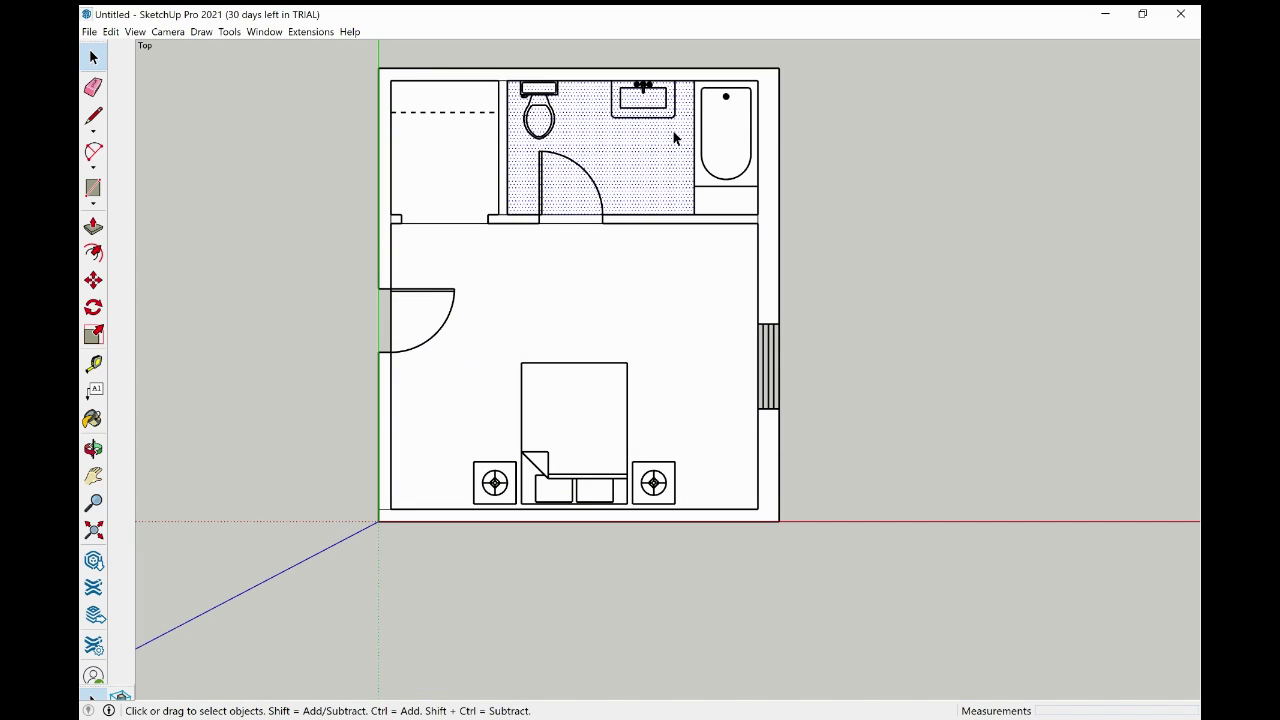
pyautogui.click(728, 154)
pyautogui.click(740, 248)
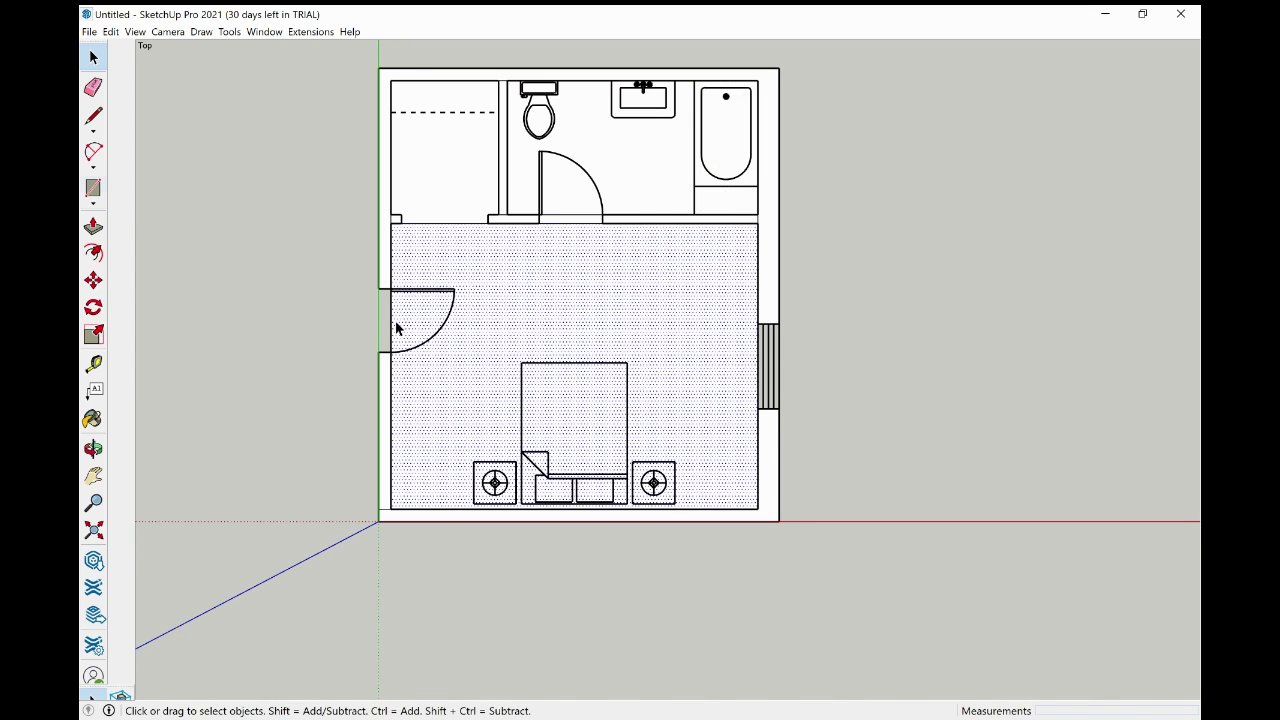
# Orbit the plan into a tilted 3D view, zoom in, and select the outer wall ring face
pyautogui.click(93, 448)
pyautogui.moveTo(692, 526); pyautogui.dragTo(703, 342)
pyautogui.scroll(3, 680, 149)
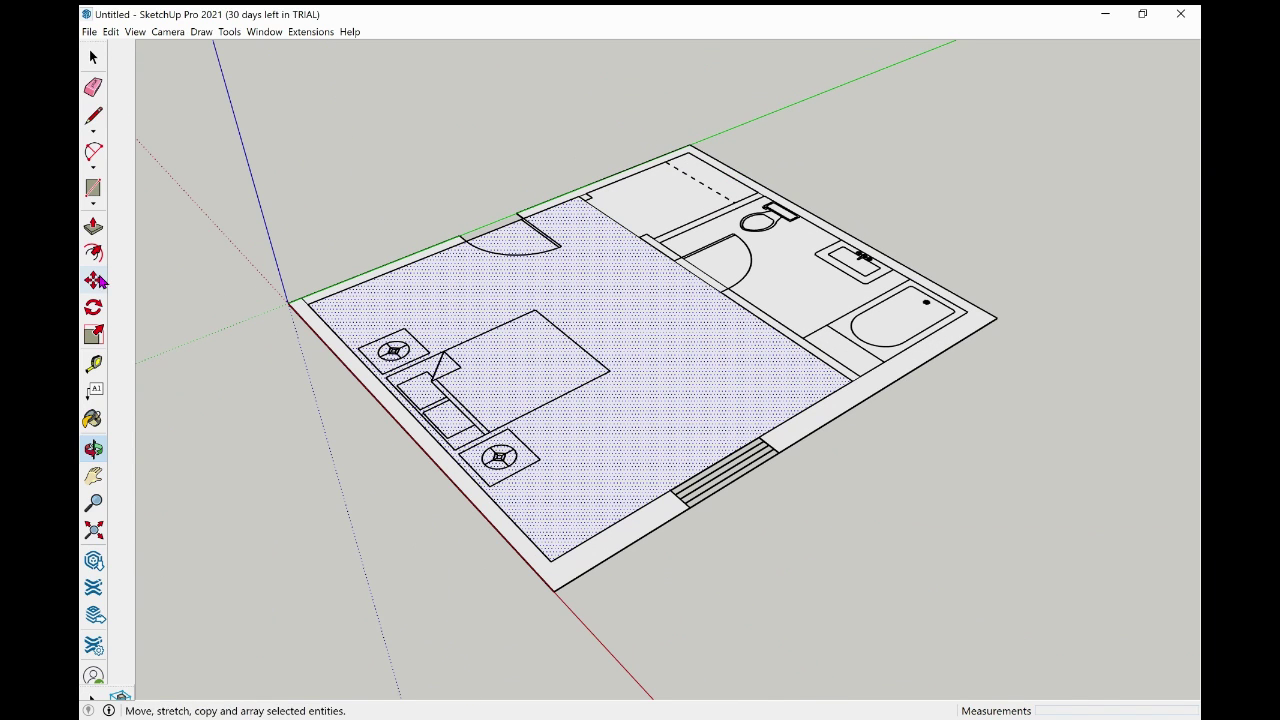
pyautogui.click(93, 227)
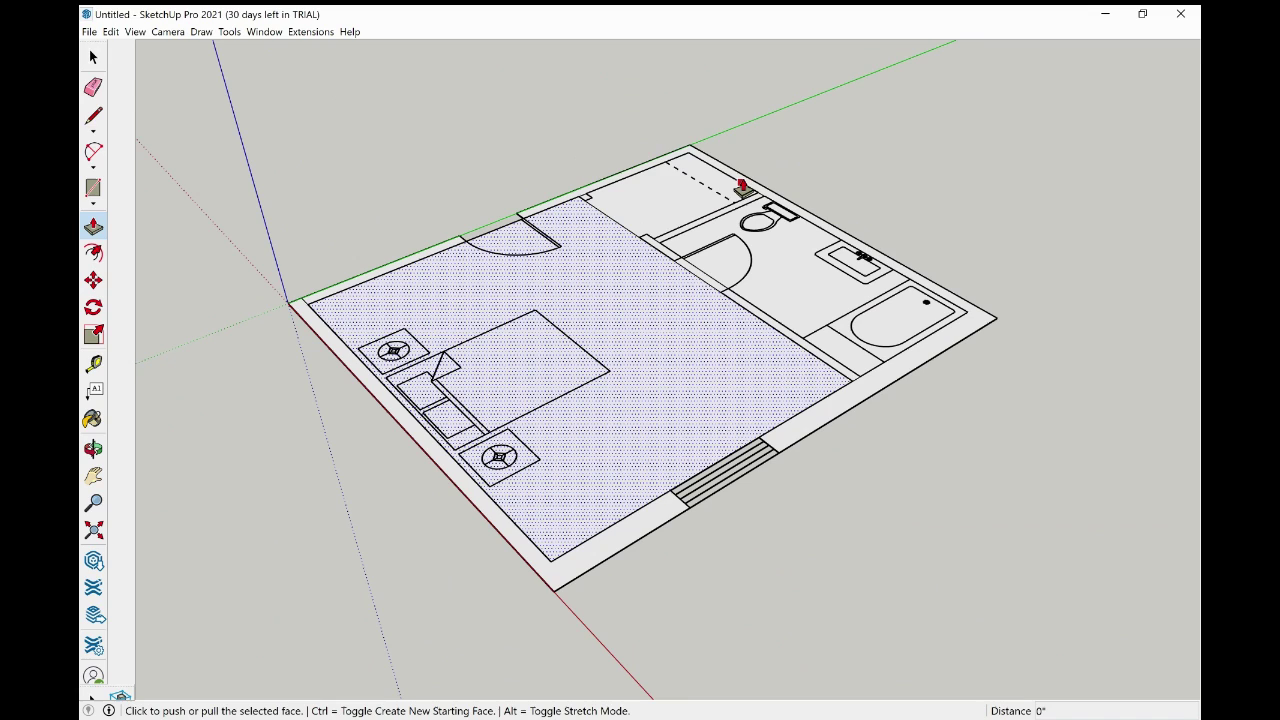
pyautogui.click(91, 57)
pyautogui.click(91, 57)
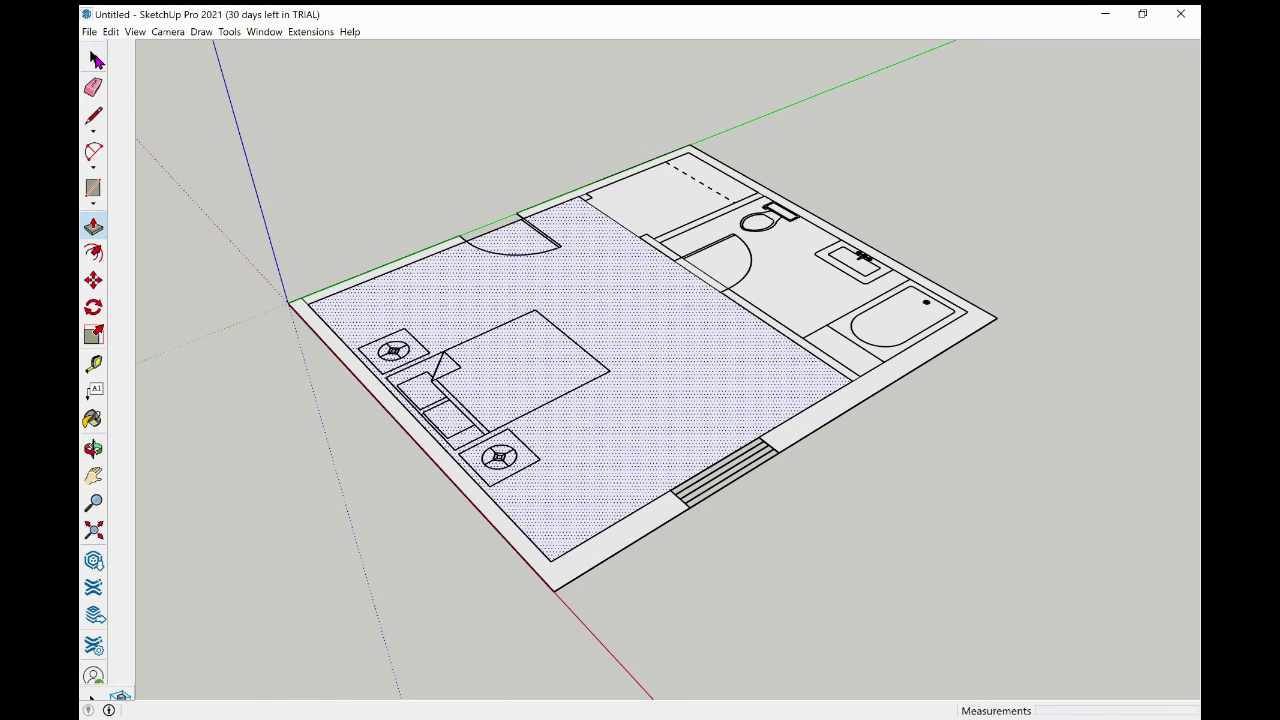
pyautogui.click(634, 177)
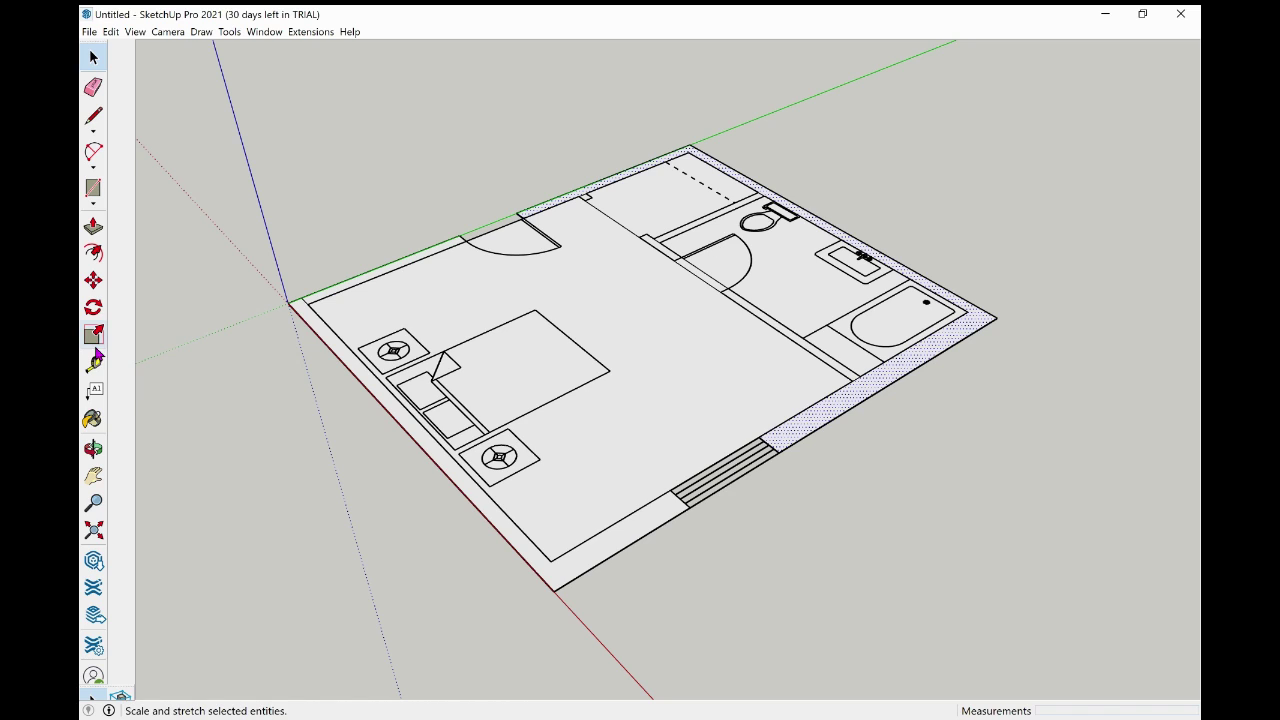
pyautogui.click(93, 229)
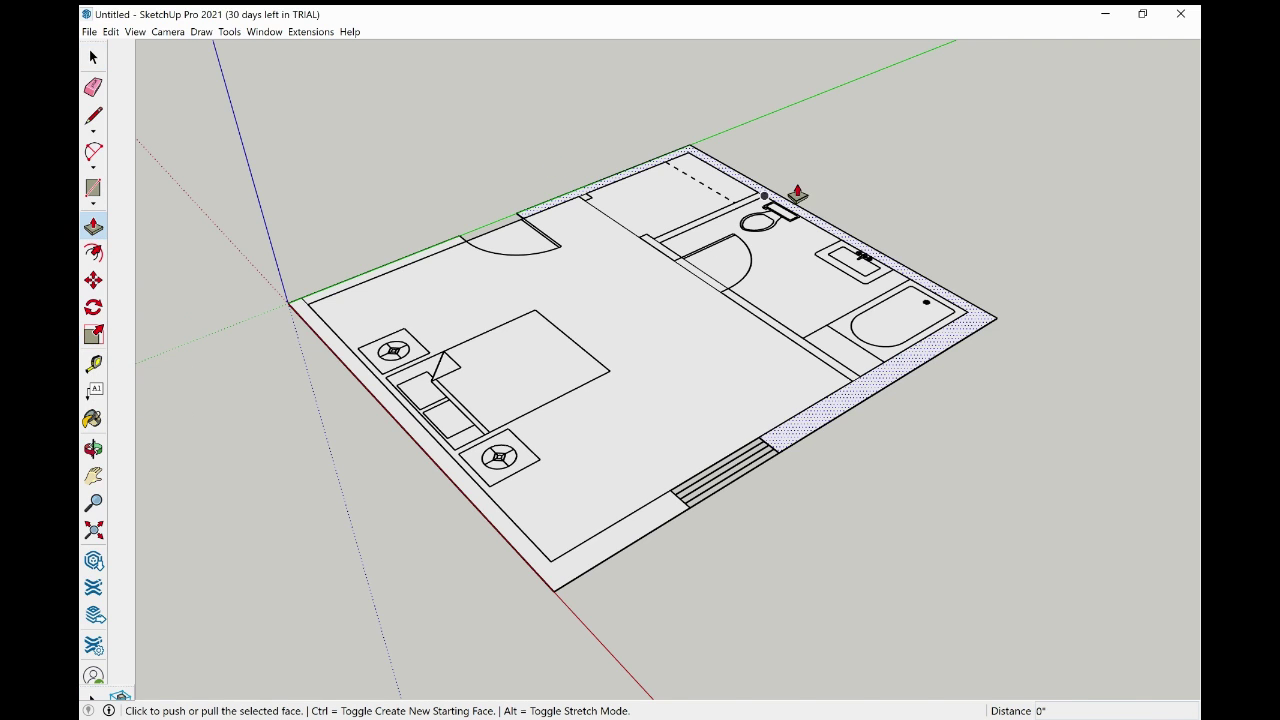
# Pull the outer wall ring face up 8' into solid exterior walls
pyautogui.click(737, 184)
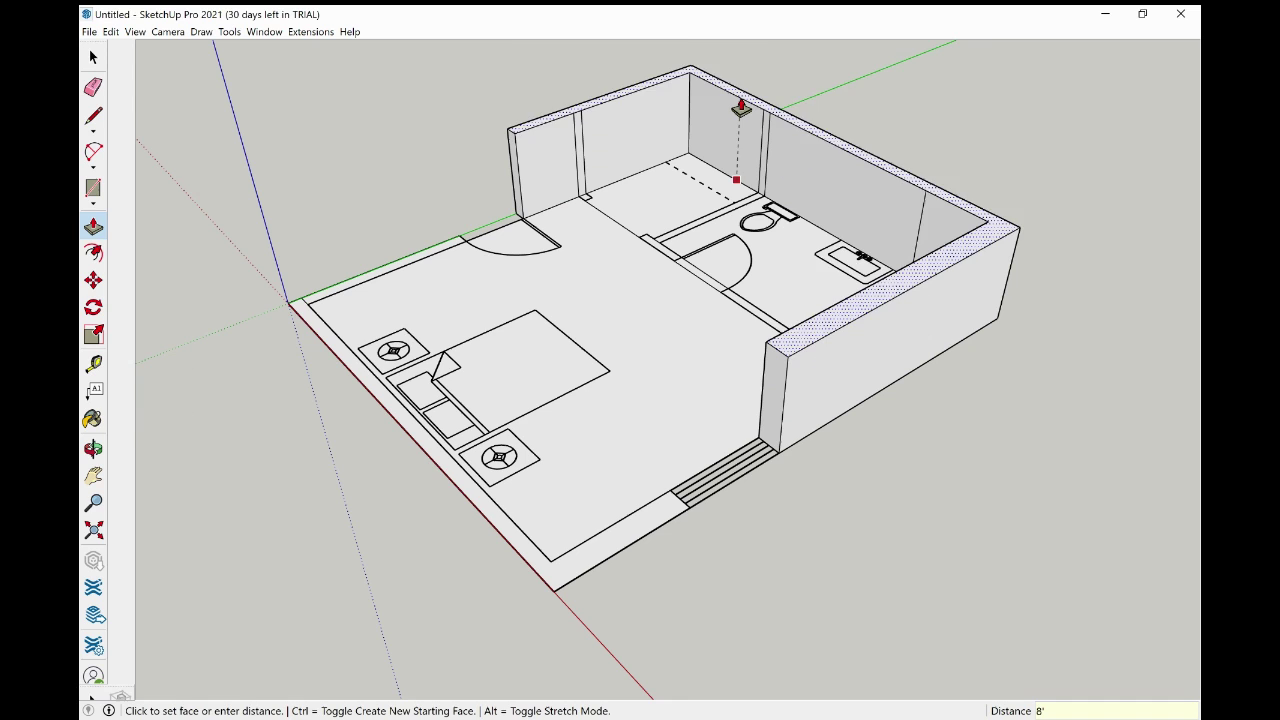
pyautogui.click(740, 107)
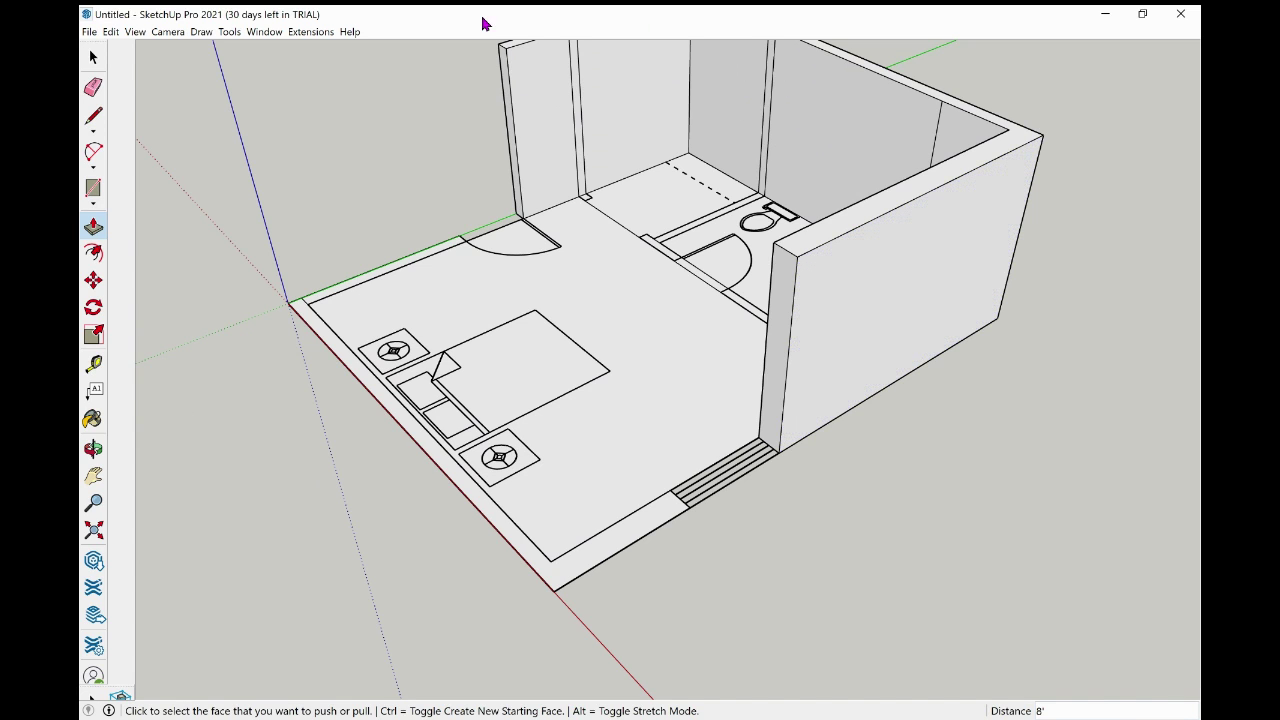
# Orbit to a front view and raise the interior wall strip beside the toilet to 4'
pyautogui.click(93, 448)
pyautogui.moveTo(300, 376); pyautogui.dragTo(676, 254)
pyautogui.scroll(5, 676, 254)
pyautogui.scroll(-2, 670, 262)
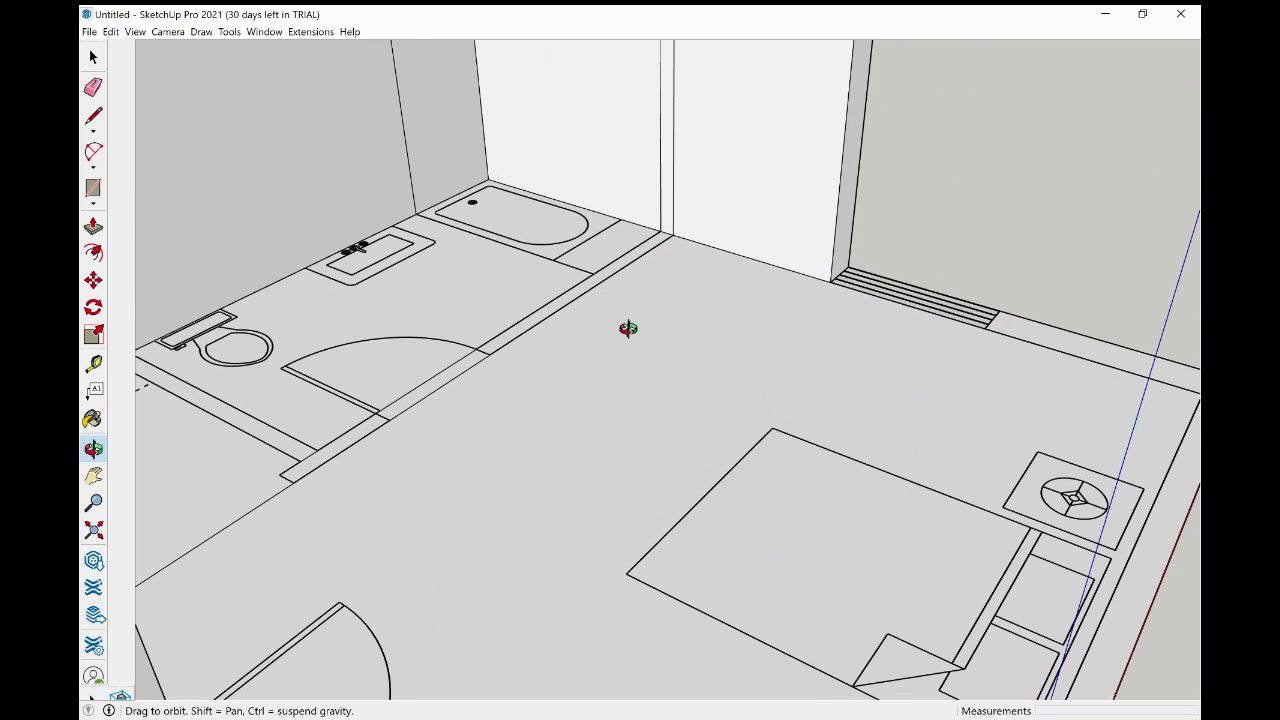
pyautogui.moveTo(610, 371); pyautogui.dragTo(620, 457)
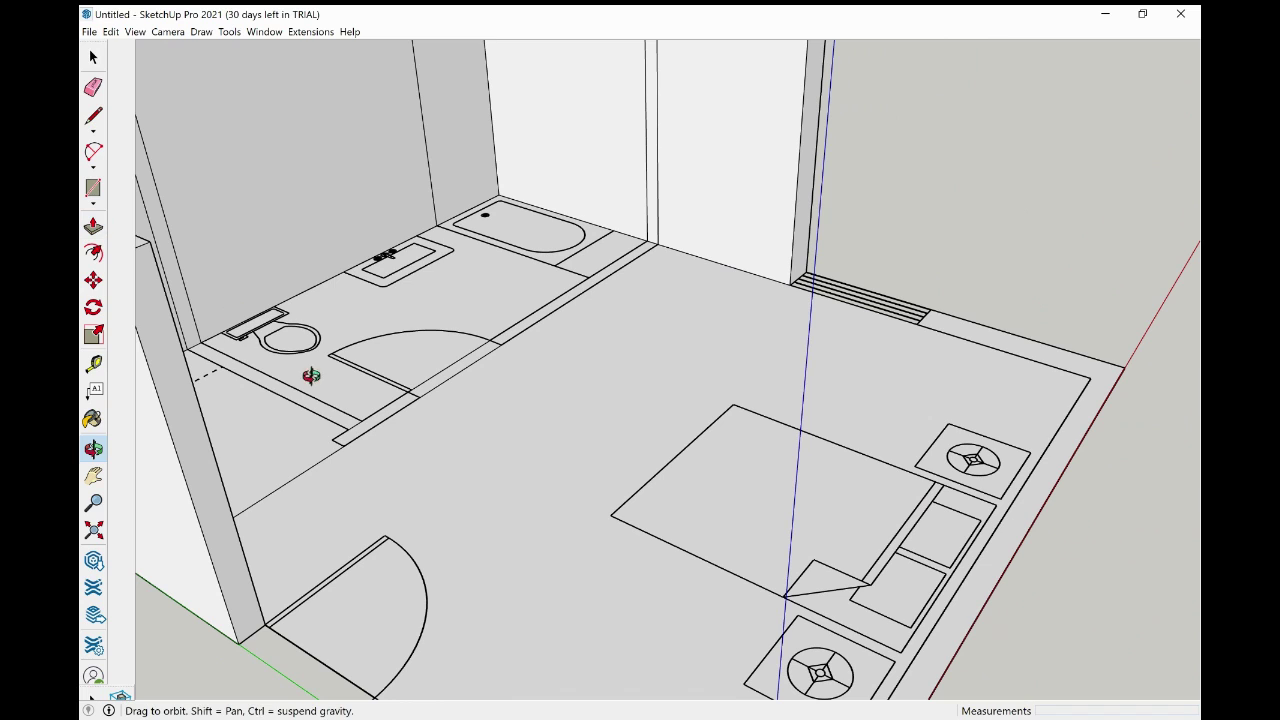
pyautogui.click(93, 226)
pyautogui.click(305, 410)
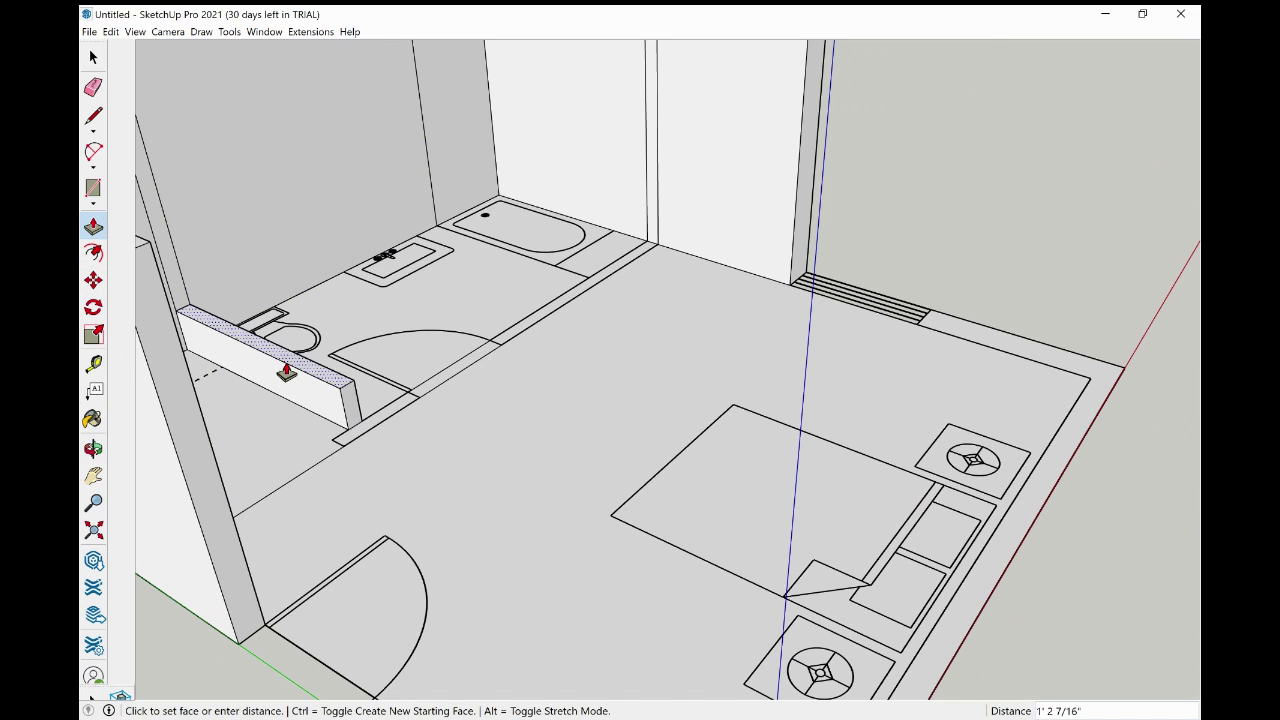
pyautogui.write("4'")
pyautogui.press('Return')
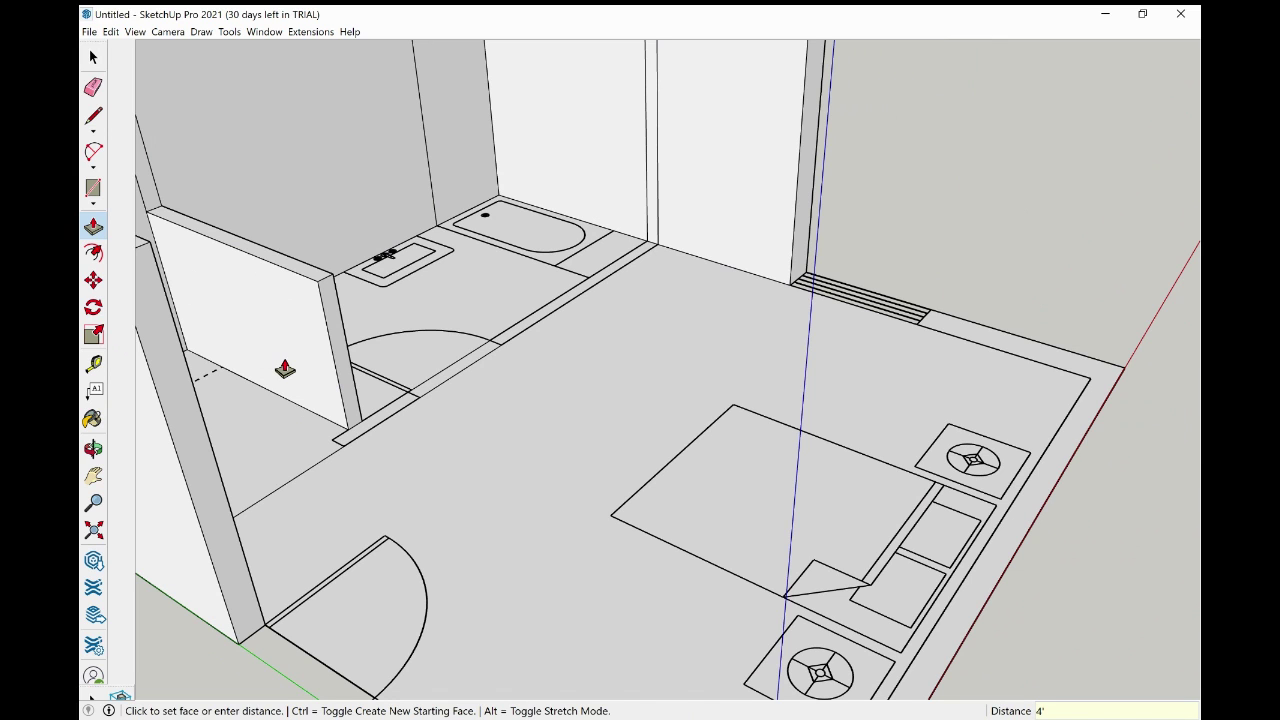
pyautogui.scroll(-3, 519, 385)
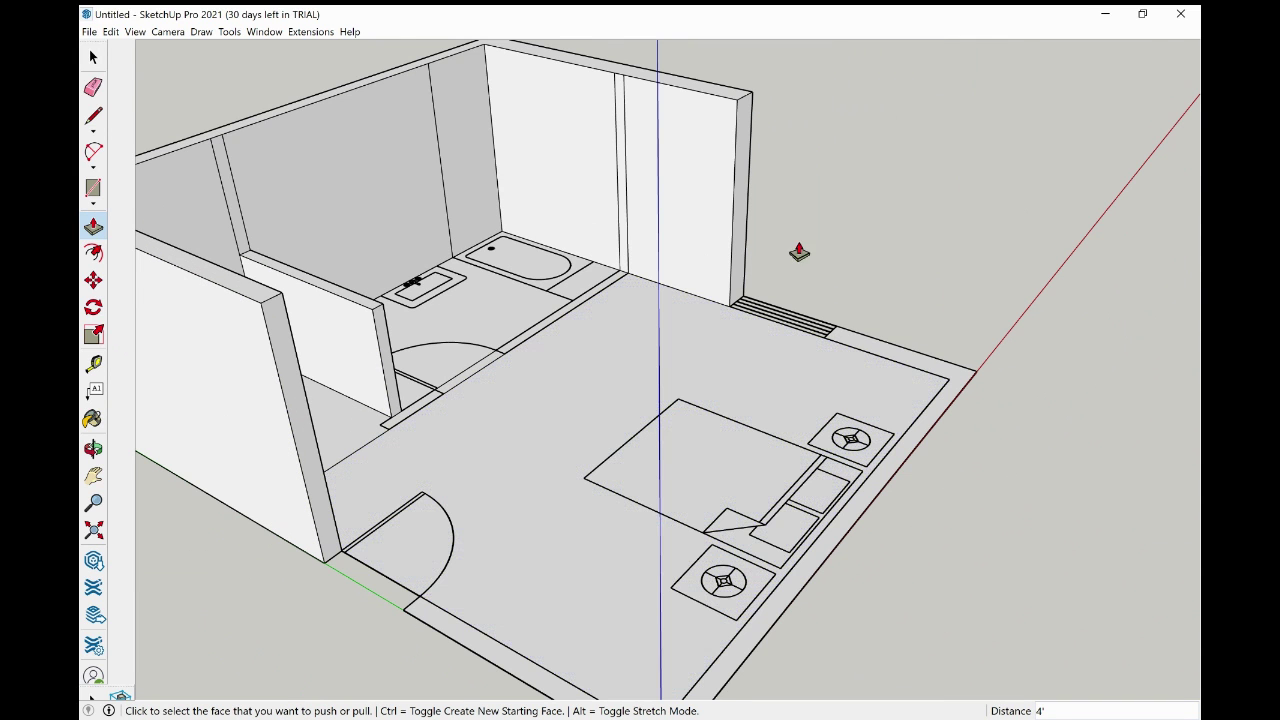